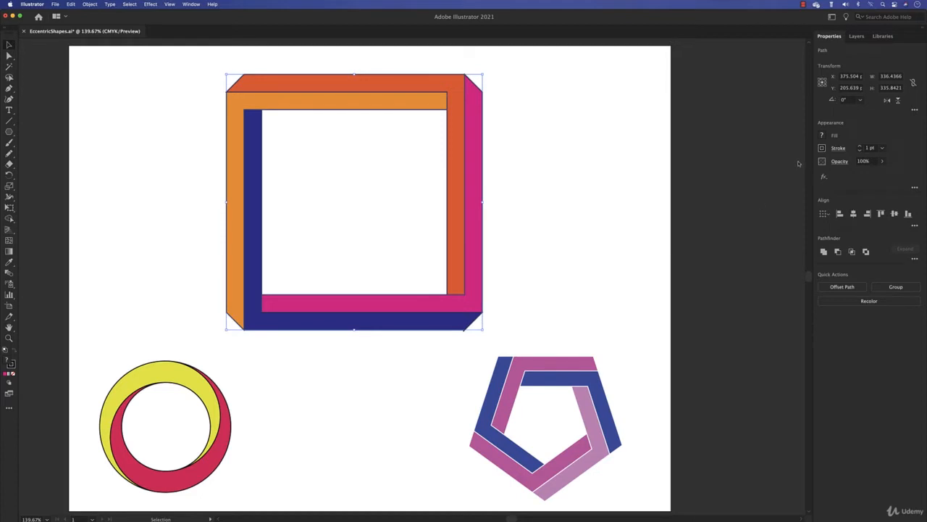
- Change the outline of the multicoloured square frame to white and deselect it
{"action": "left_click", "coordinate": [822, 149]}
{"action": "left_click", "coordinate": [736, 181]}
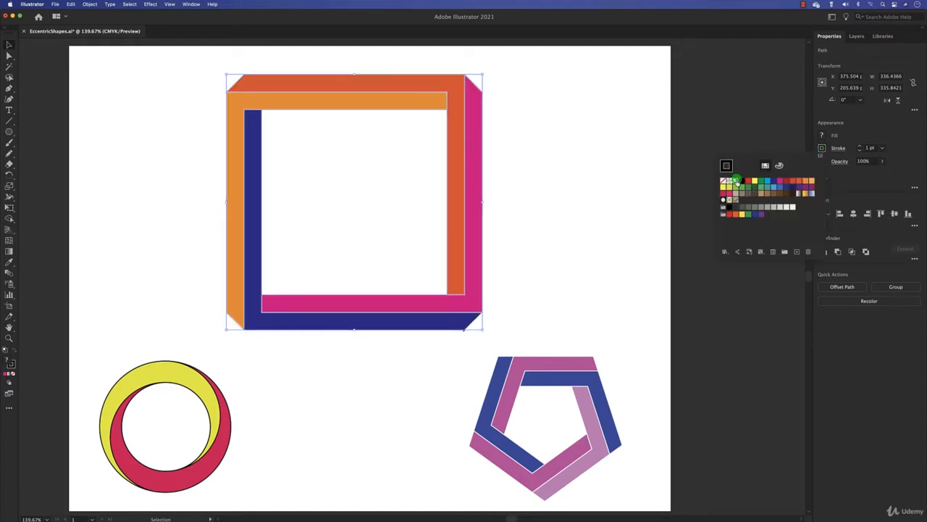
{"action": "left_click", "coordinate": [513, 139]}
{"action": "left_click", "coordinate": [497, 114]}
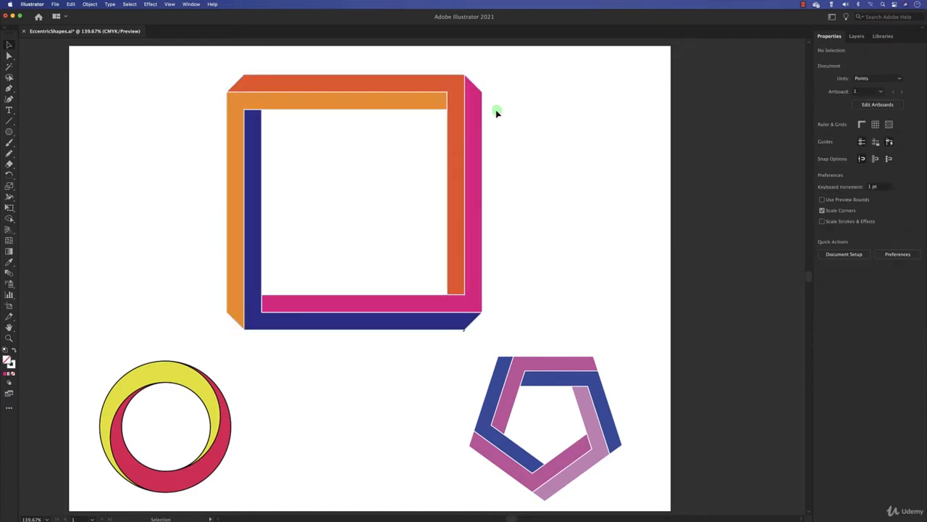
- Scale the whole square frame down to about 189 pt wide and place it between the ring and the pentagon
{"action": "left_click_drag", "start_coordinate": [505, 81], "coordinate": [219, 311]}
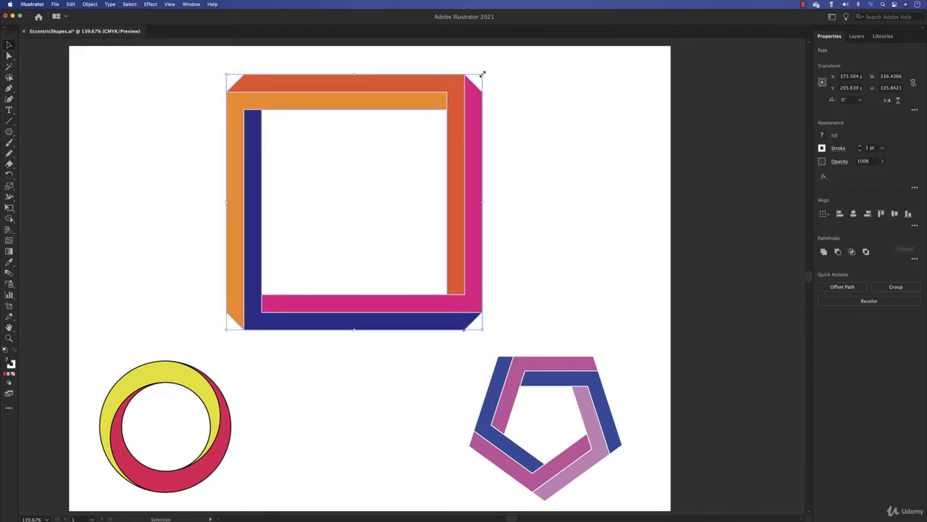
{"action": "left_click_drag", "start_coordinate": [483, 74], "coordinate": [397, 357]}
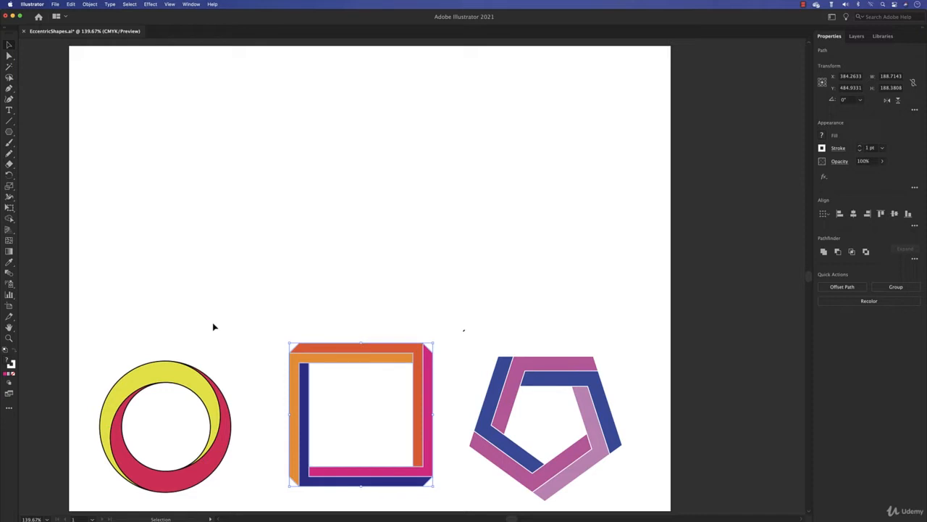
{"action": "left_click", "coordinate": [168, 406]}
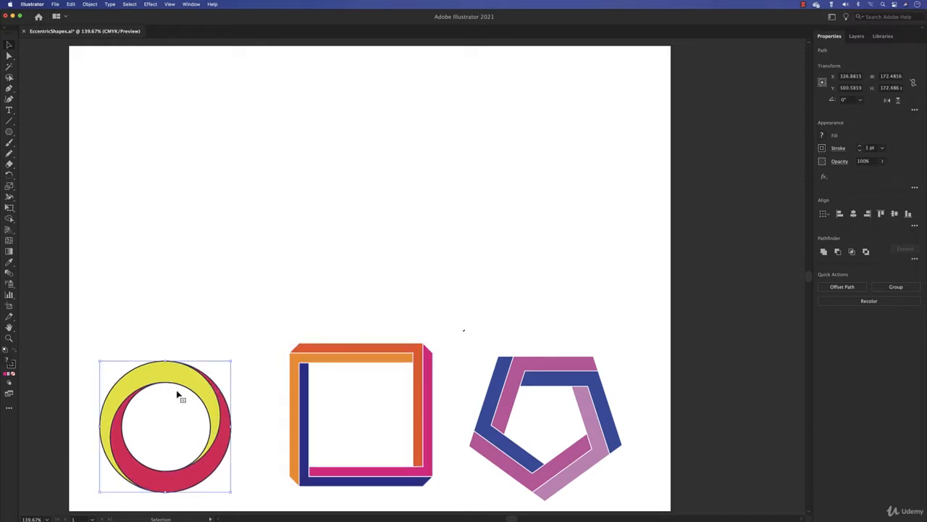
{"action": "left_click", "coordinate": [196, 271]}
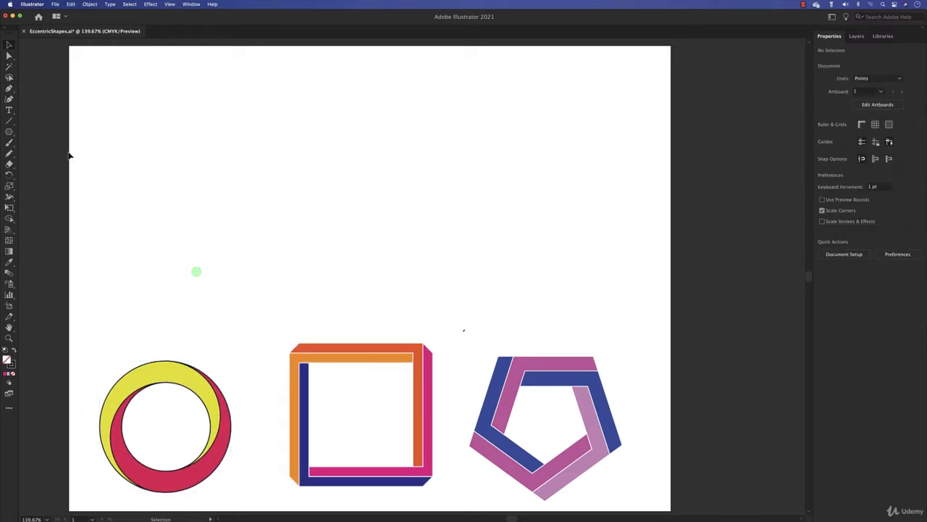
- Draw an unfilled circle about 234 pt in diameter in the empty upper area of the artboard
{"action": "left_click", "coordinate": [8, 131]}
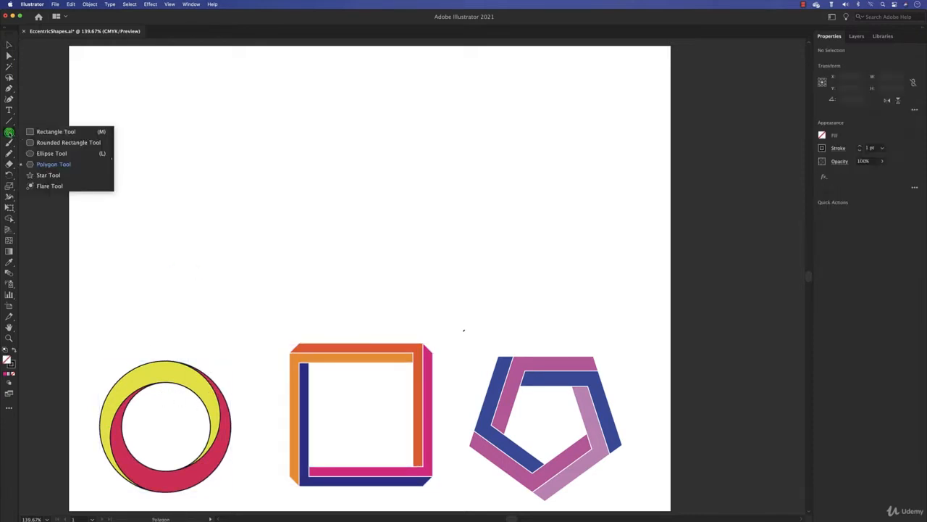
{"action": "left_click", "coordinate": [58, 153]}
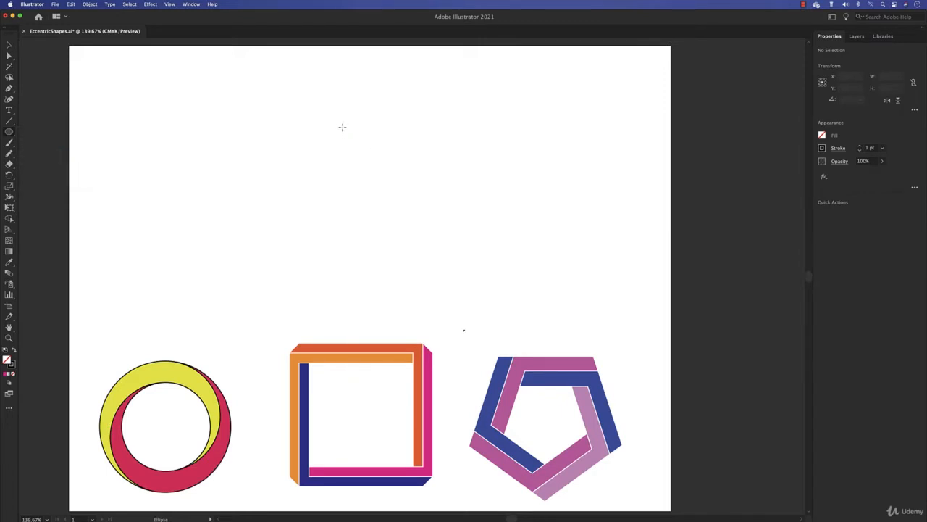
{"action": "left_click_drag", "start_coordinate": [352, 162], "coordinate": [463, 246]}
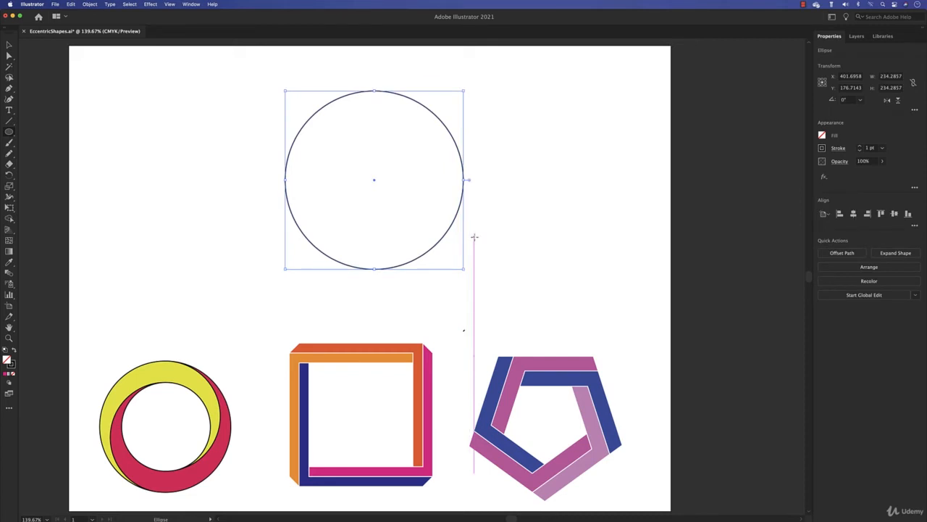
{"action": "key", "text": "v"}
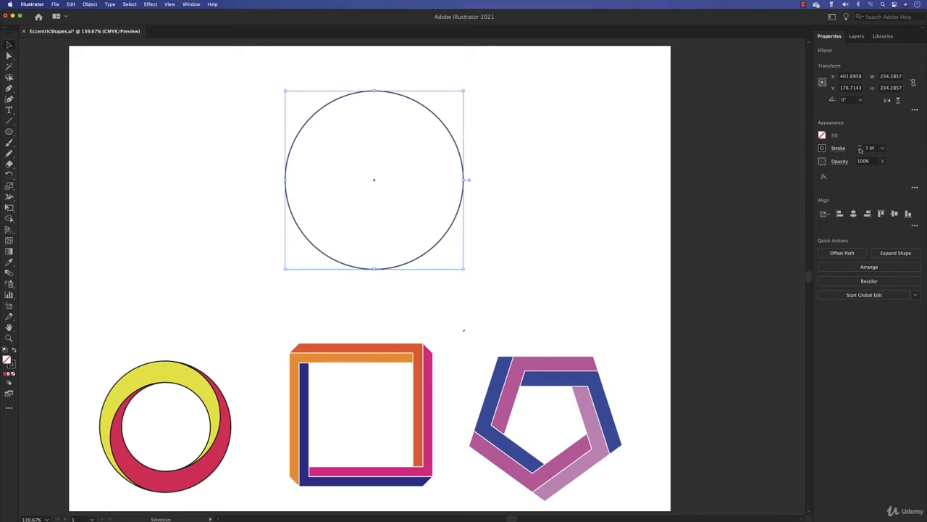
- Add a scaled-down copy of the circle, about 187 pt in diameter, touching the original at its bottom point
{"action": "left_click", "coordinate": [440, 122]}
{"action": "left_click_drag", "start_coordinate": [374, 92], "coordinate": [374, 128]}
{"action": "left_click", "coordinate": [563, 198]}
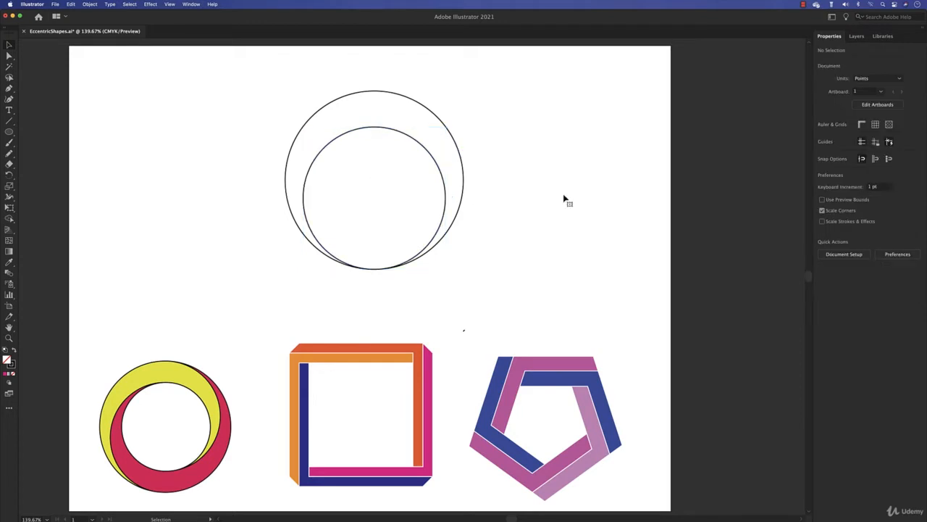
- Duplicate the 187 pt circle upward and align the copy with the top edge of the large circle
{"action": "left_click", "coordinate": [392, 130]}
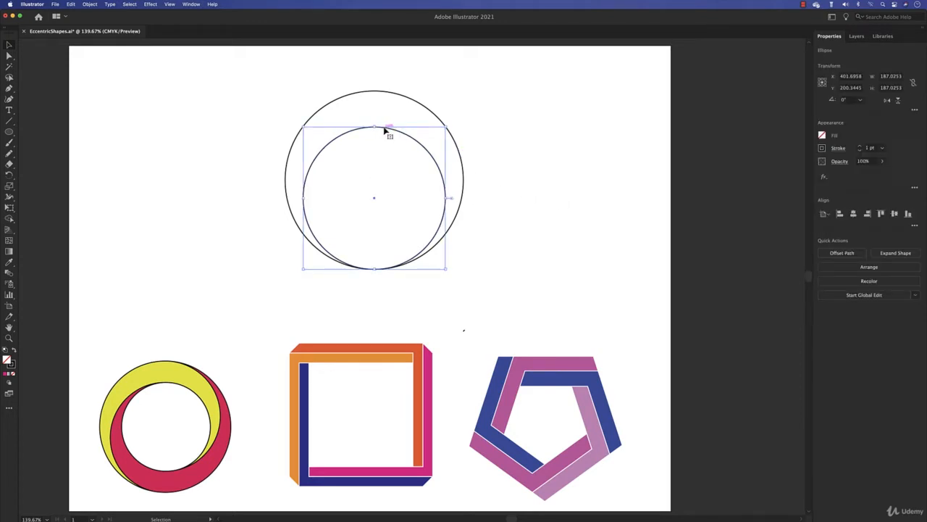
{"action": "left_click_drag", "start_coordinate": [385, 129], "coordinate": [387, 95]}
{"action": "left_click_drag", "start_coordinate": [463, 104], "coordinate": [384, 106]}
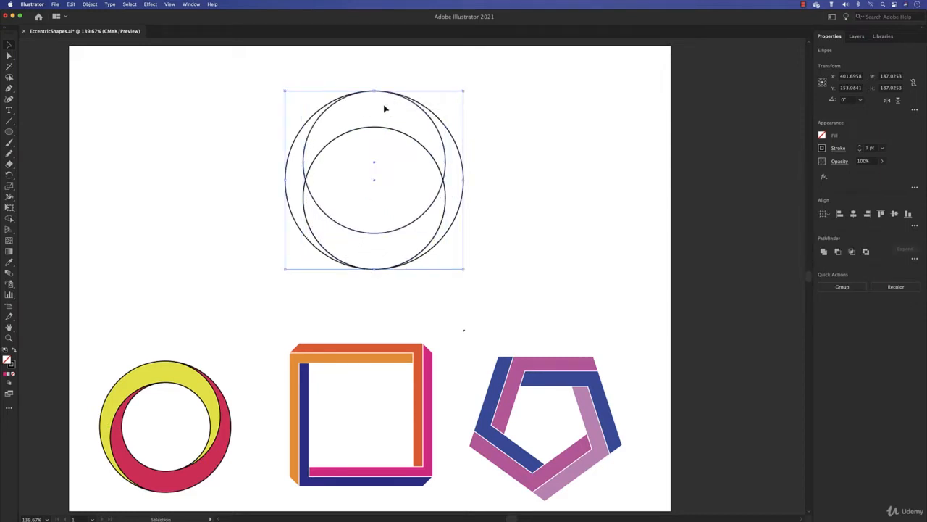
{"action": "left_click", "coordinate": [881, 214]}
{"action": "left_click", "coordinate": [454, 221]}
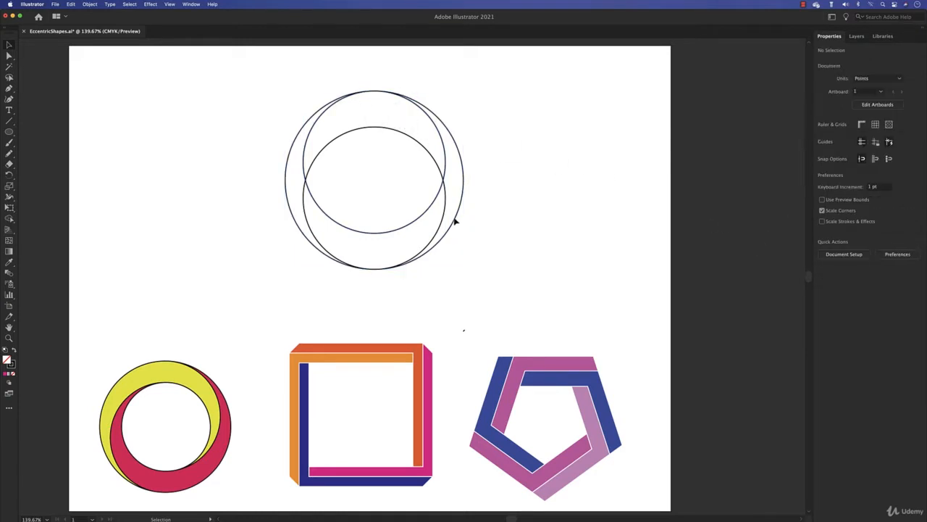
- Add a smaller concentric copy of the large circle that fits inside the overlap of the two medium circles
{"action": "left_click", "coordinate": [451, 134]}
{"action": "key", "text": "a"}
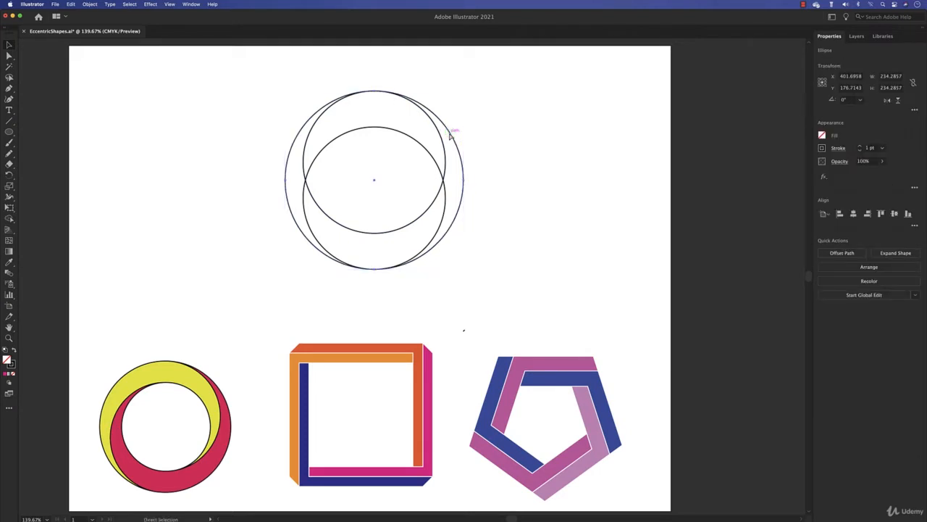
{"action": "key", "text": "v"}
{"action": "left_click_drag", "start_coordinate": [463, 92], "coordinate": [445, 128]}
{"action": "left_click", "coordinate": [556, 204]}
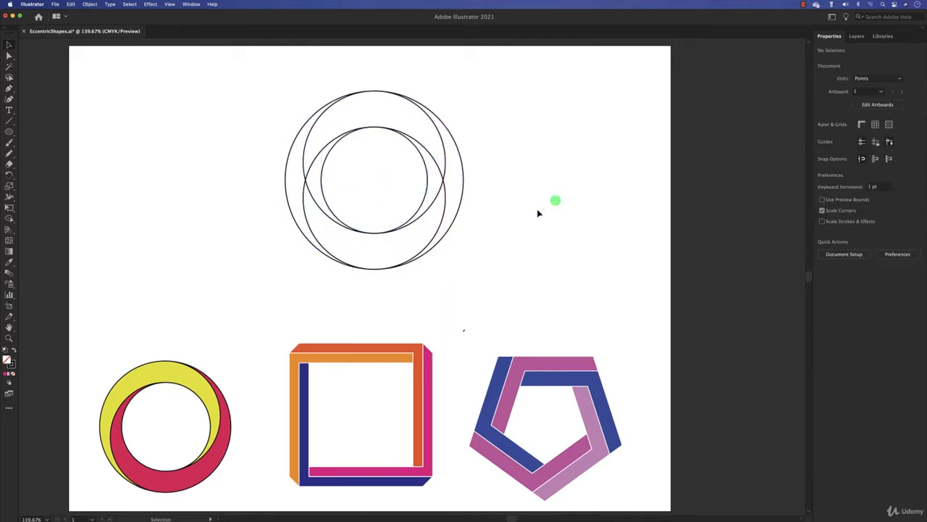
- Select all four circles and merge the upper-left crescent regions into one yellow-filled shape with the Shape Builder
{"action": "double_click", "coordinate": [8, 218]}
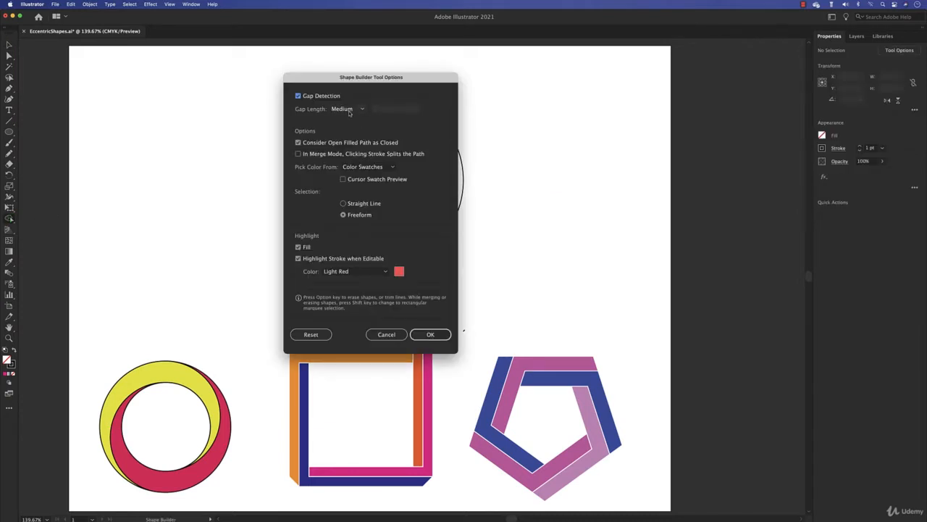
{"action": "left_click", "coordinate": [430, 334]}
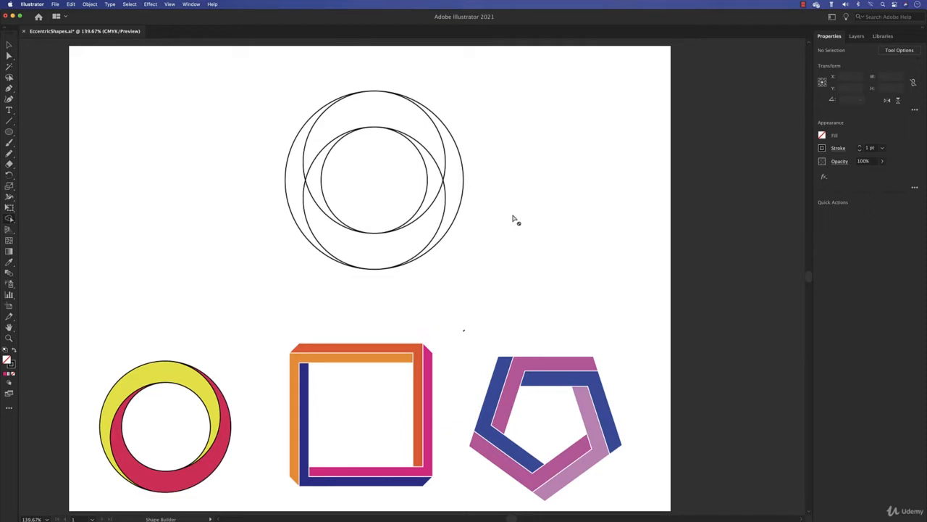
{"action": "key", "text": "v"}
{"action": "left_click_drag", "start_coordinate": [495, 95], "coordinate": [256, 282]}
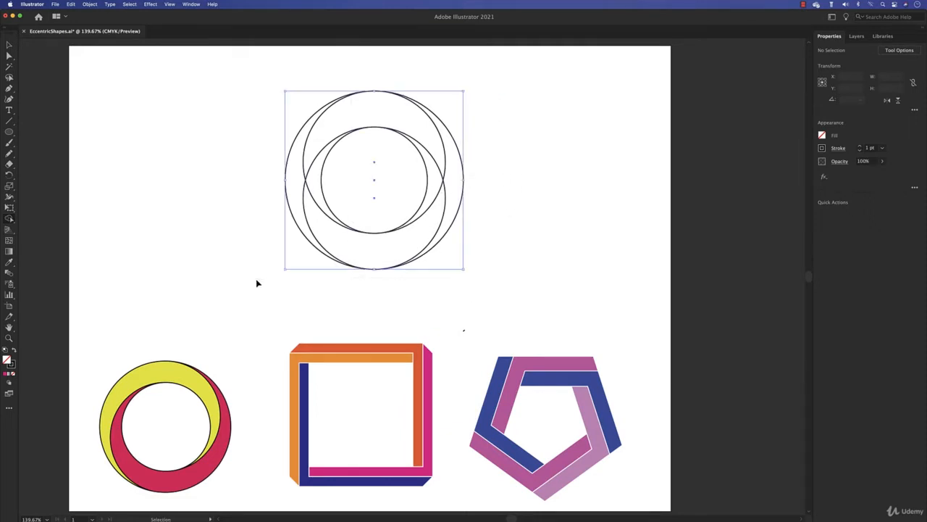
{"action": "key", "text": "shift+m"}
{"action": "scroll", "coordinate": [570, 242], "scroll_direction": "left", "scroll_amount": 1}
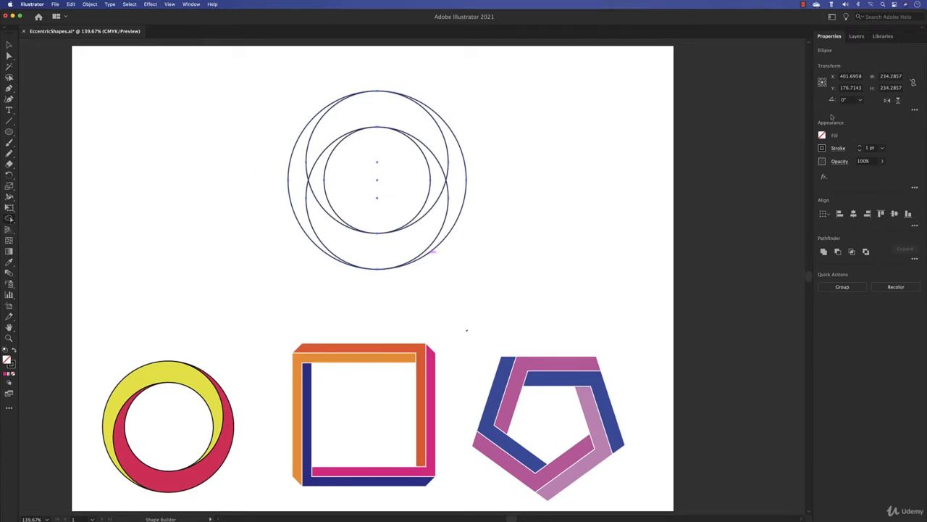
{"action": "left_click", "coordinate": [823, 137]}
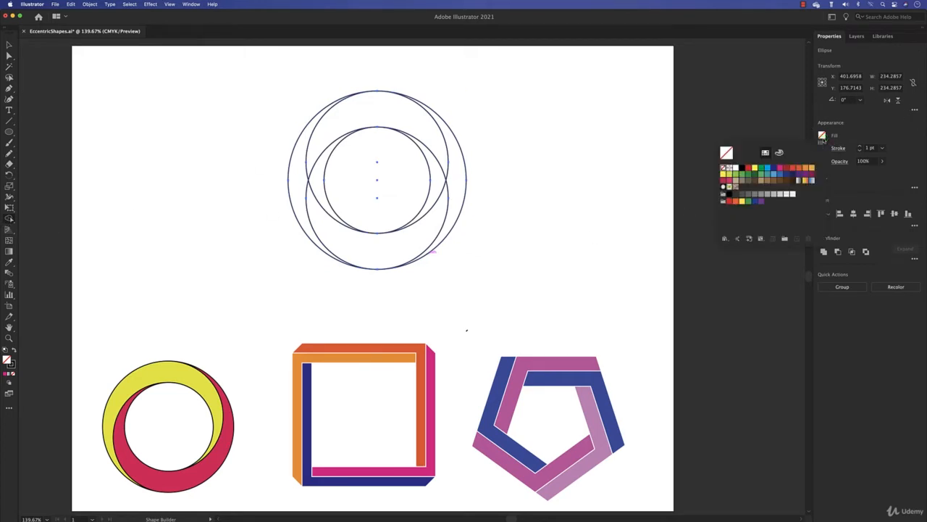
{"action": "left_click", "coordinate": [754, 168]}
{"action": "left_click", "coordinate": [519, 148]}
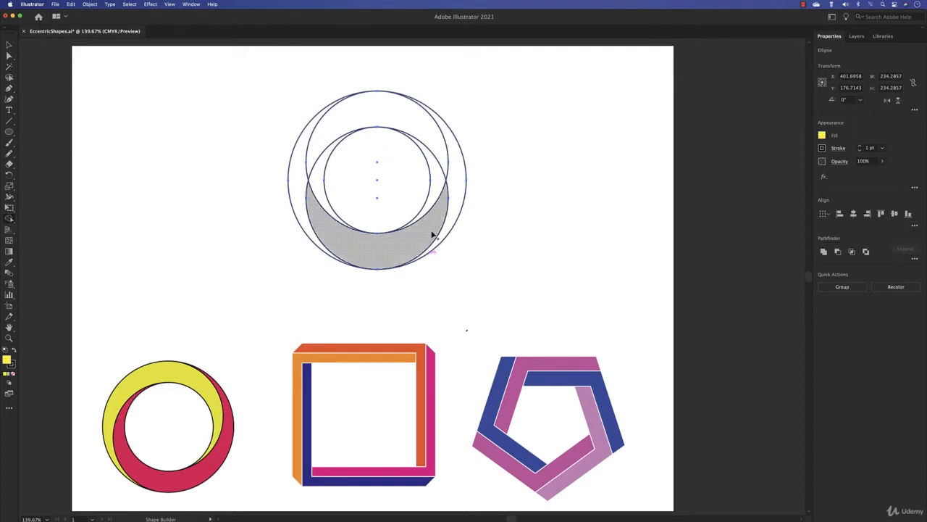
{"action": "mouse_move", "coordinate": [436, 190]}
{"action": "left_mouse_down"}
{"action": "mouse_move", "coordinate": [423, 134]}
{"action": "mouse_move", "coordinate": [383, 124]}
{"action": "mouse_move", "coordinate": [329, 133]}
{"action": "mouse_move", "coordinate": [295, 169]}
{"action": "left_mouse_up"}
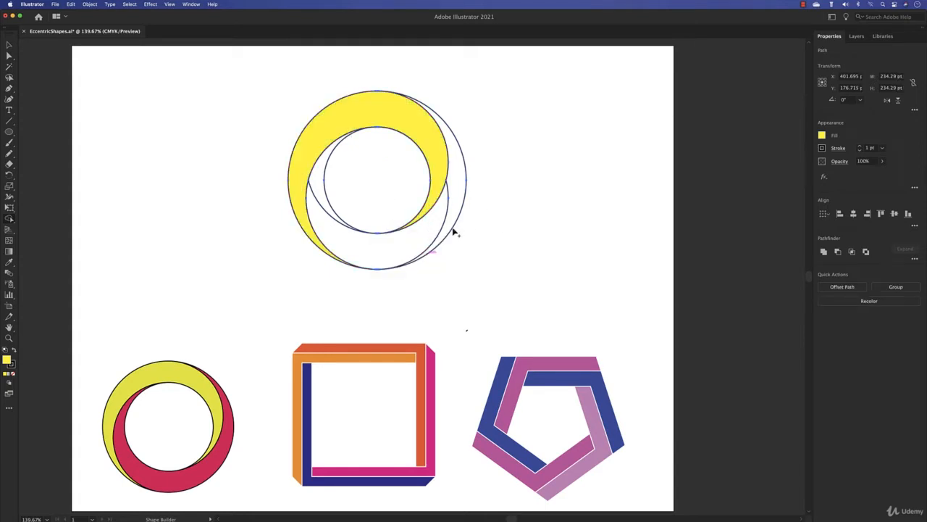
- Merge the remaining lower and right crescent regions into a dark red shape with the Shape Builder, then deselect the ring
{"action": "left_click", "coordinate": [821, 134]}
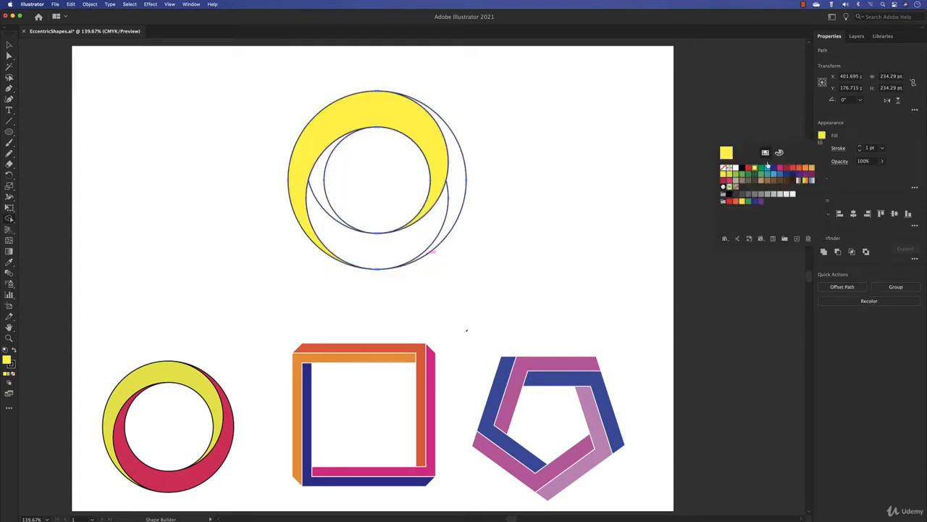
{"action": "left_click", "coordinate": [788, 172]}
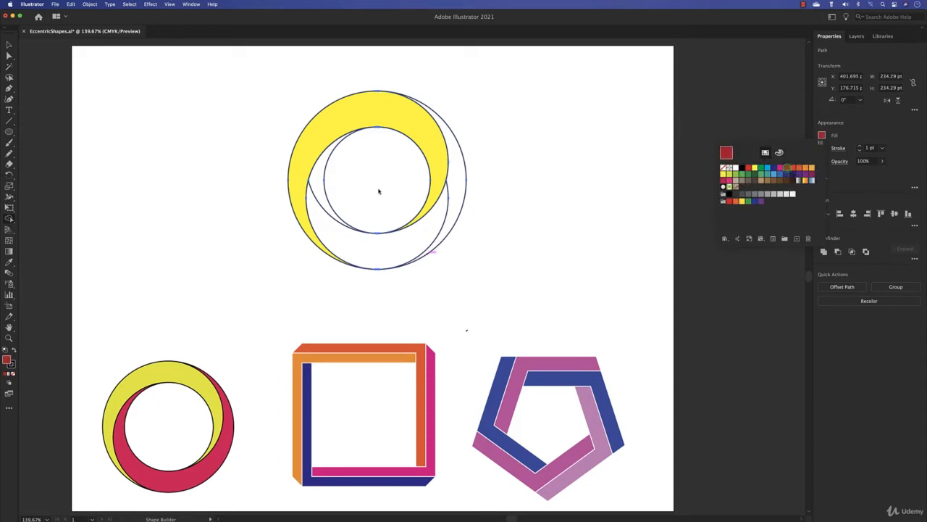
{"action": "left_click_drag", "start_coordinate": [320, 200], "coordinate": [322, 218]}
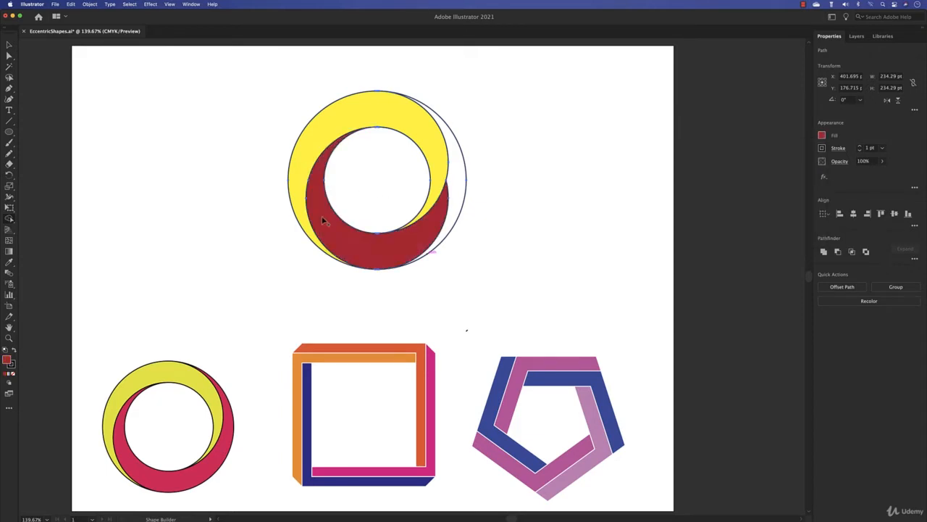
{"action": "left_click_drag", "start_coordinate": [432, 228], "coordinate": [455, 209]}
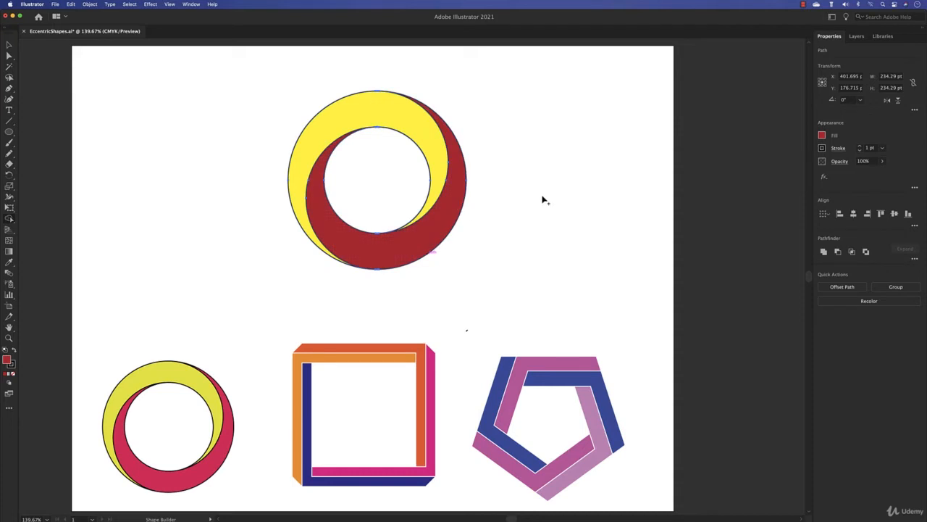
{"action": "key", "text": "v"}
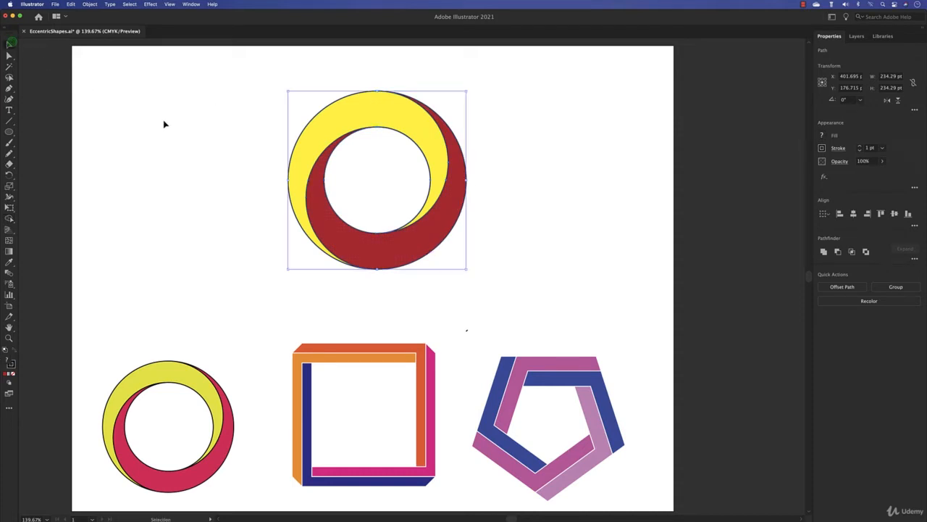
{"action": "left_click", "coordinate": [163, 120]}
- Shrink the new yellow and dark red ring and place it in the centre of the existing ring
{"action": "left_click_drag", "start_coordinate": [184, 82], "coordinate": [537, 292]}
{"action": "left_click", "coordinate": [822, 149]}
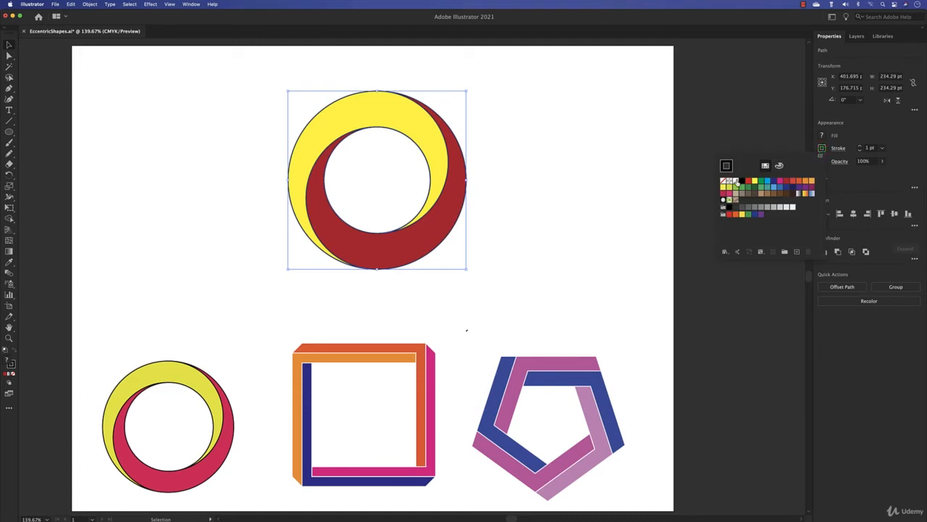
{"action": "left_click", "coordinate": [588, 172]}
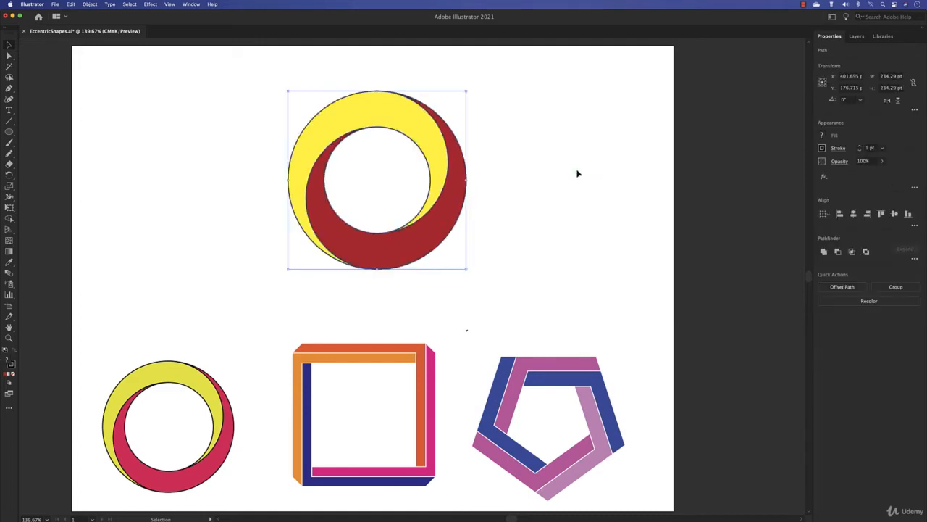
{"action": "left_click_drag", "start_coordinate": [467, 92], "coordinate": [182, 426]}
{"action": "left_click", "coordinate": [248, 343]}
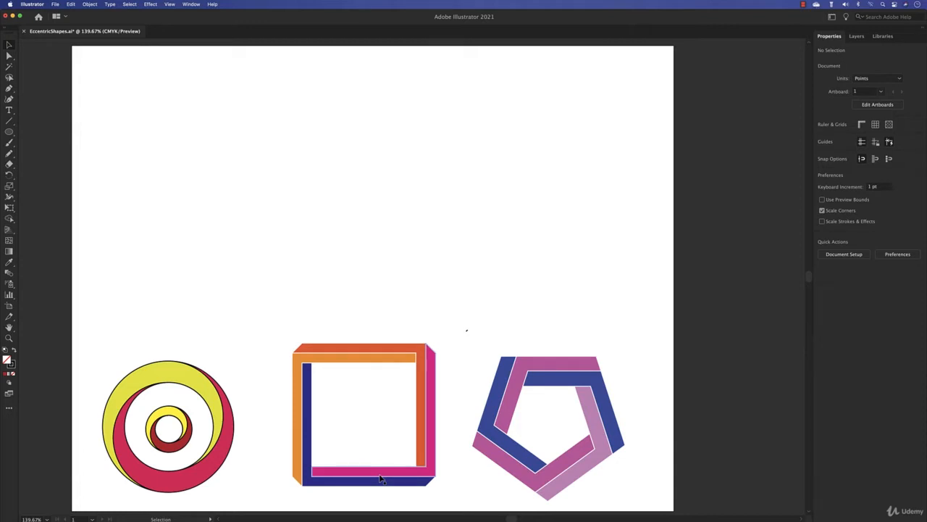
- Draw an unfilled square with the Rectangle Tool above the square frame and deselect it
{"action": "left_click", "coordinate": [8, 132]}
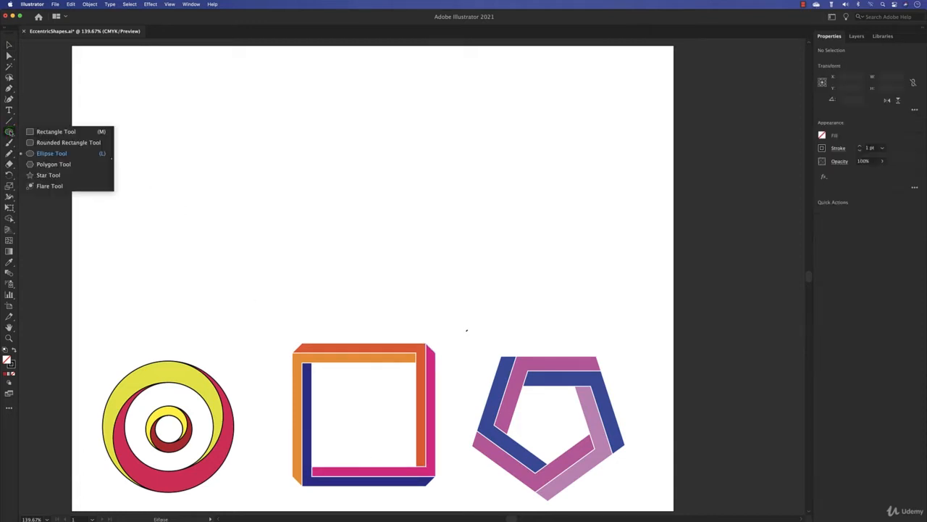
{"action": "left_click", "coordinate": [64, 133]}
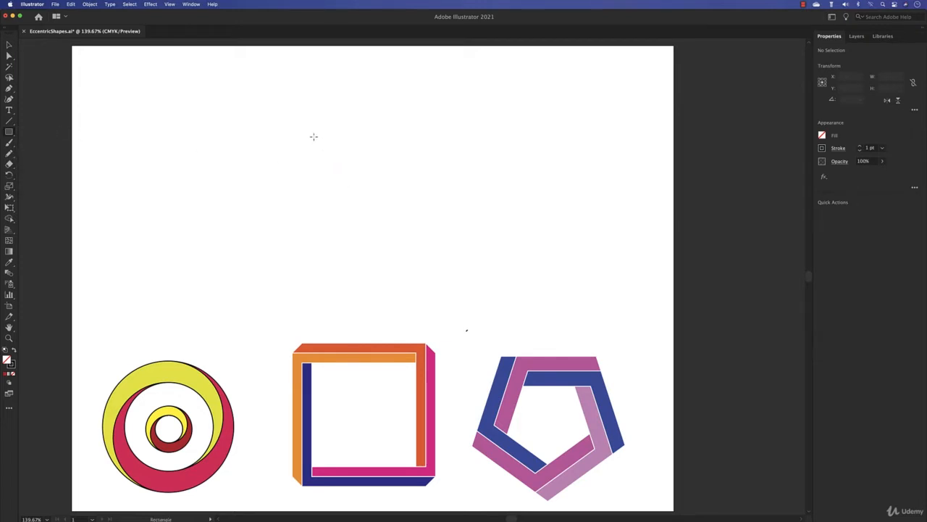
{"action": "left_click_drag", "start_coordinate": [314, 136], "coordinate": [434, 231]}
{"action": "left_click", "coordinate": [9, 45]}
{"action": "left_click", "coordinate": [42, 121]}
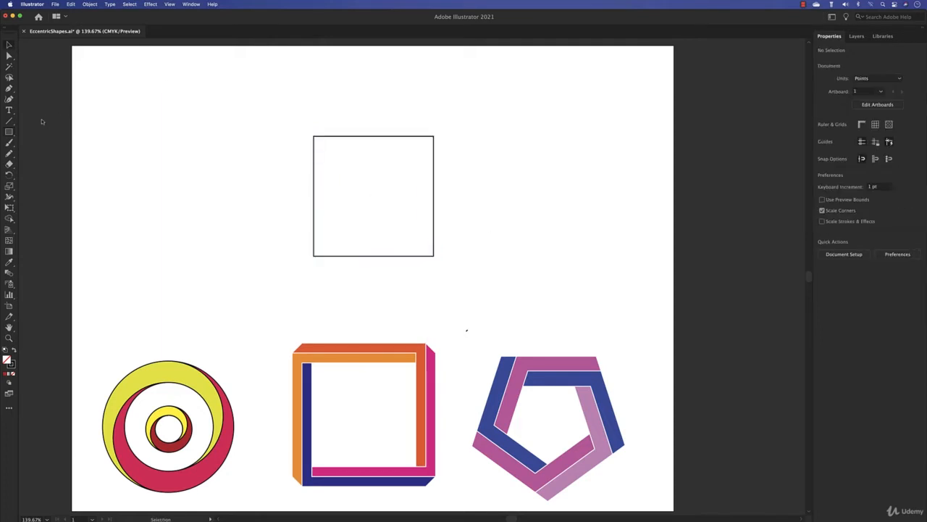
- Draw a horizontal line about 309 pt long above the square with the Line Segment Tool and duplicate it twice below
{"action": "left_click", "coordinate": [9, 121]}
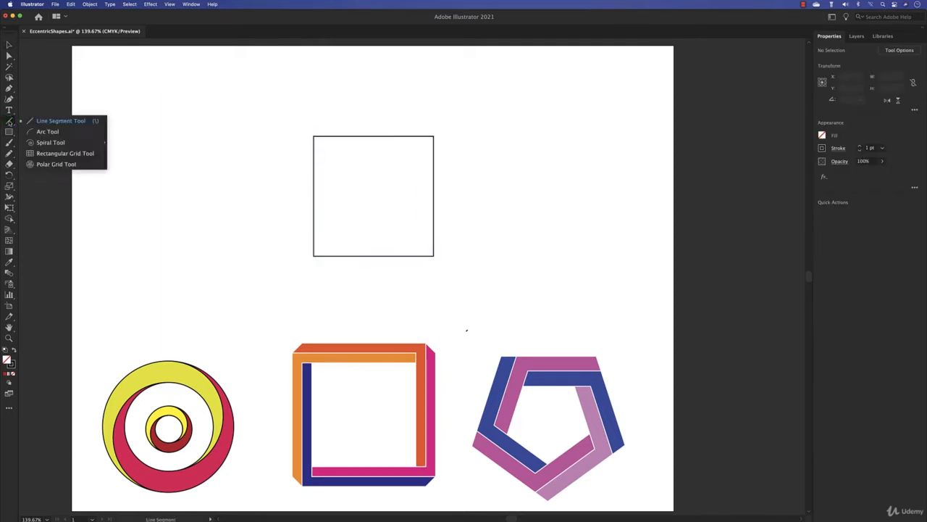
{"action": "left_click", "coordinate": [41, 122]}
{"action": "left_click_drag", "start_coordinate": [287, 79], "coordinate": [523, 79]}
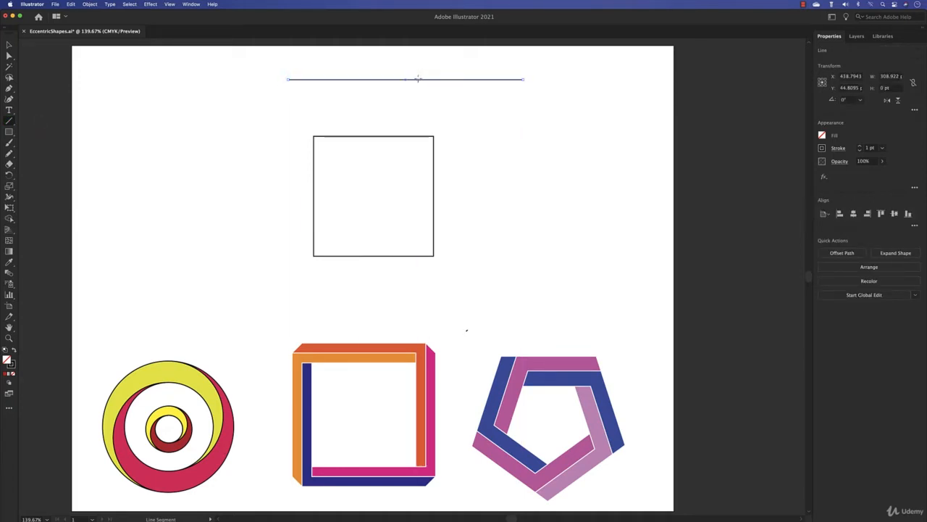
{"action": "key", "text": "v"}
{"action": "left_click_drag", "start_coordinate": [418, 81], "coordinate": [416, 108]}
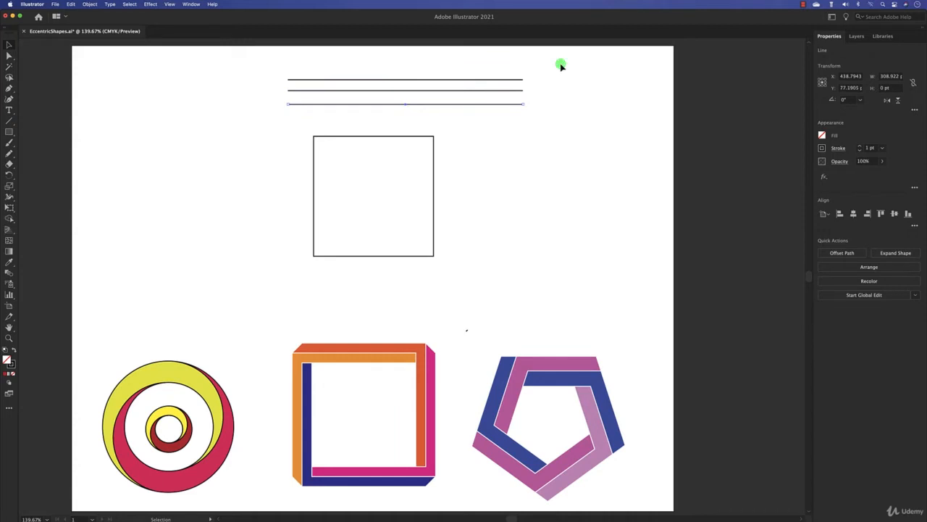
- Distribute the three horizontal lines evenly by their vertical centres and set copies against the square's upper and lower edges
{"action": "left_click_drag", "start_coordinate": [558, 63], "coordinate": [500, 134]}
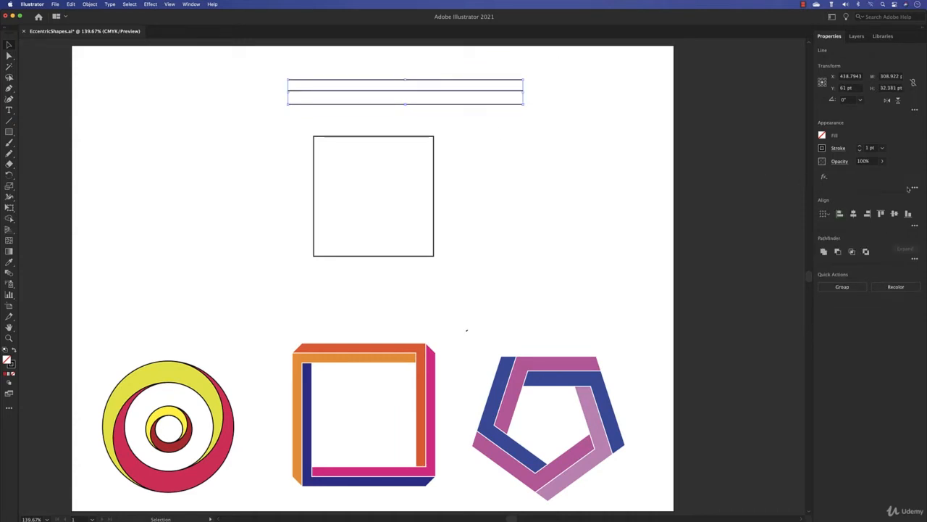
{"action": "left_click", "coordinate": [915, 227]}
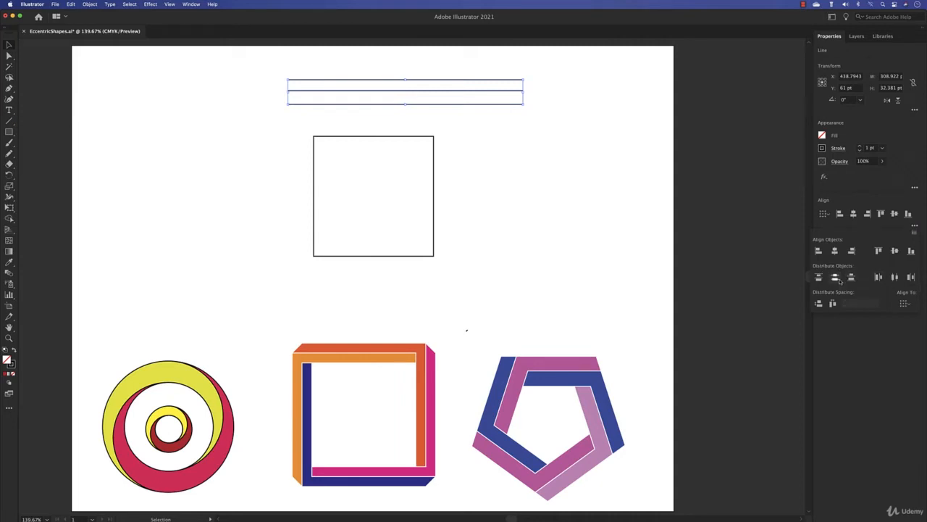
{"action": "left_click", "coordinate": [837, 280]}
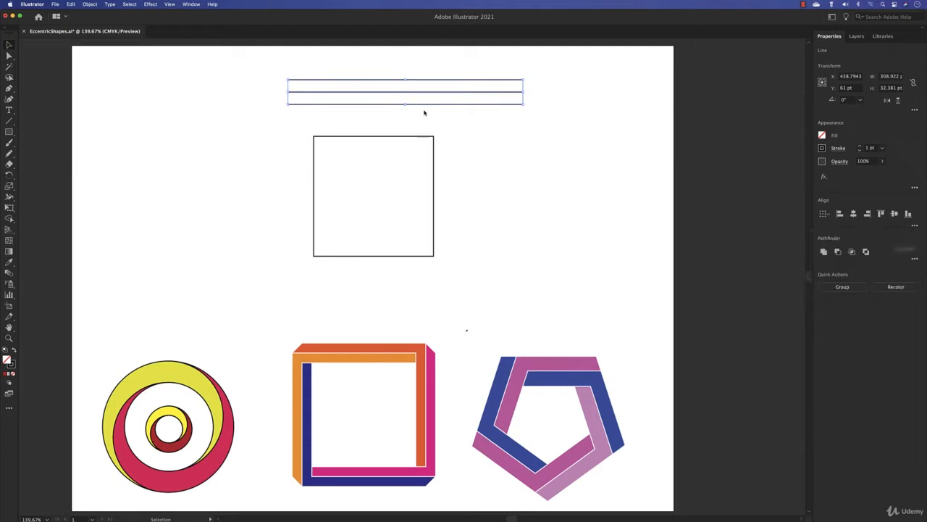
{"action": "left_click_drag", "start_coordinate": [428, 108], "coordinate": [452, 142]}
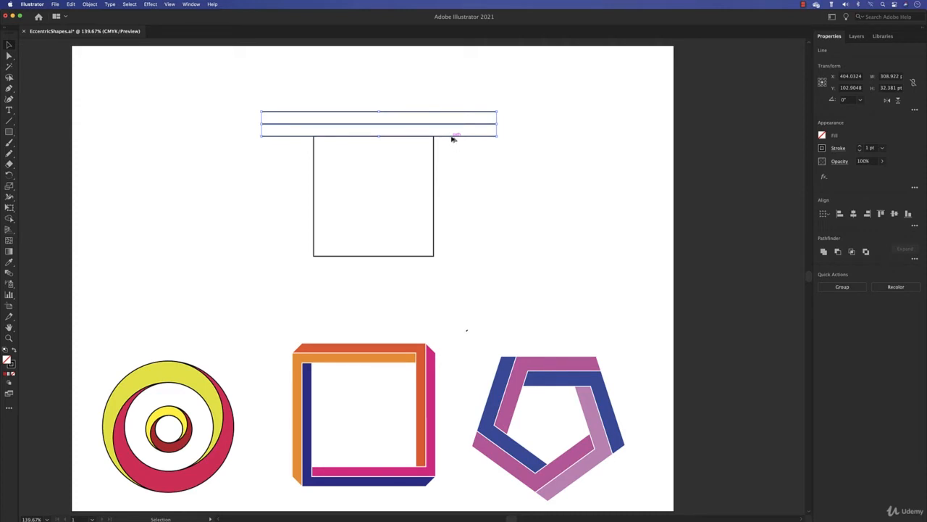
{"action": "left_click_drag", "start_coordinate": [452, 138], "coordinate": [447, 283]}
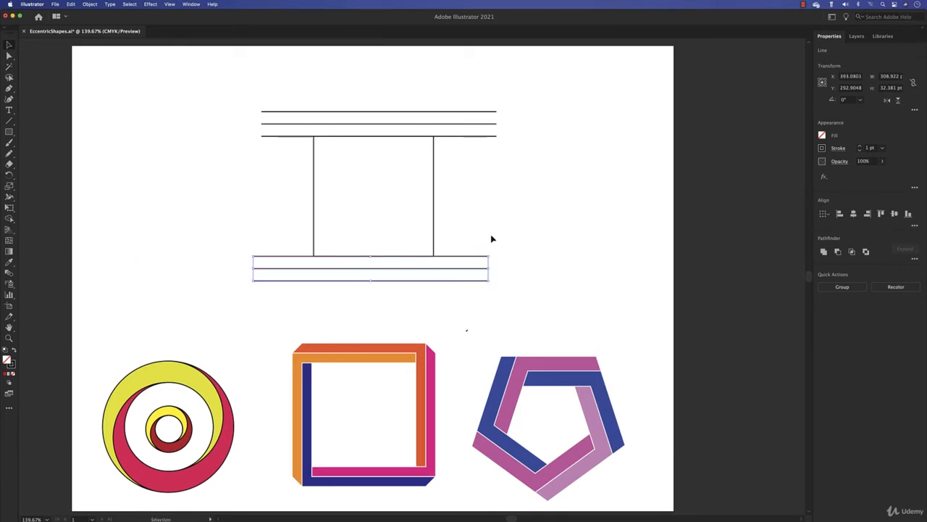
- Copy the three-line set, rotate it 90°, and place vertical sets along both outer sides of the square
{"action": "left_click", "coordinate": [462, 257]}
{"action": "left_click_drag", "start_coordinate": [462, 257], "coordinate": [465, 176]}
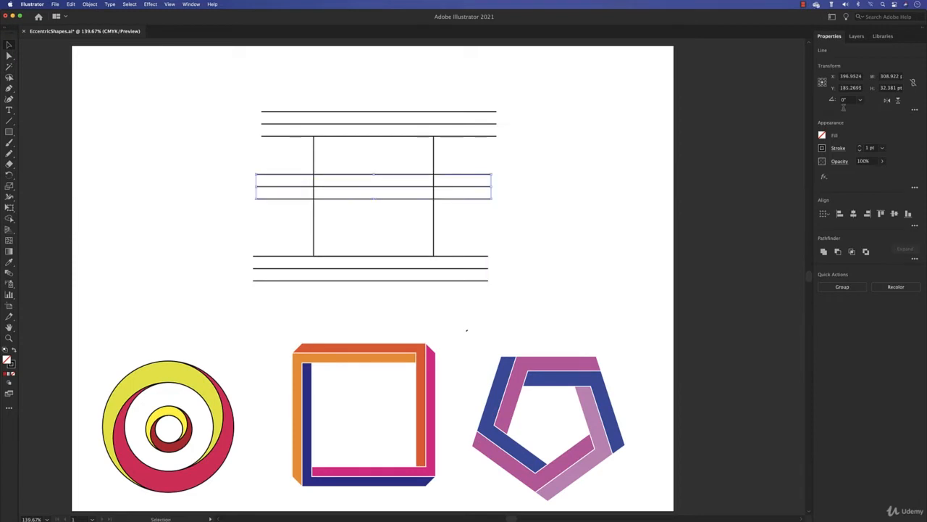
{"action": "left_click", "coordinate": [846, 100]}
{"action": "key", "text": "Return"}
{"action": "left_click_drag", "start_coordinate": [384, 212], "coordinate": [315, 218]}
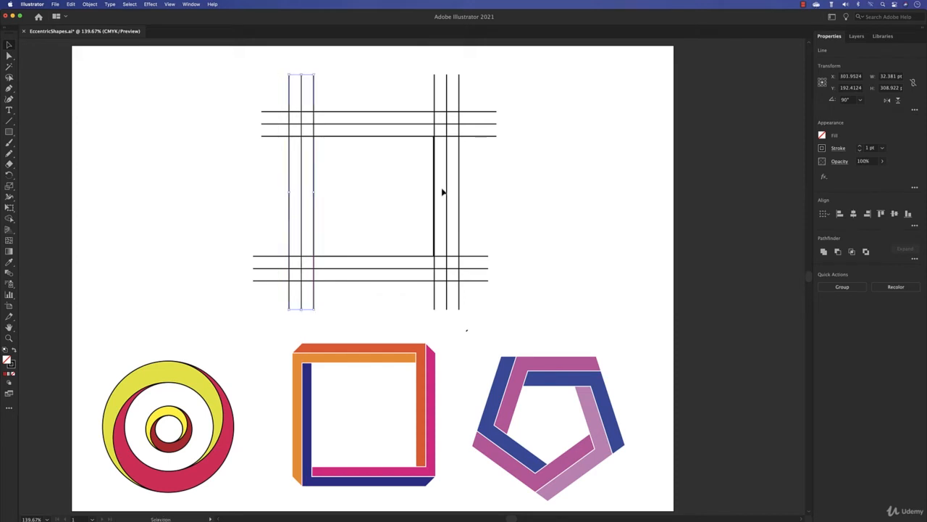
- Align the right-hand vertical lines with the square's edge and delete the square enclosed by the line sets
{"action": "left_click", "coordinate": [487, 186]}
{"action": "left_click_drag", "start_coordinate": [475, 81], "coordinate": [393, 91]}
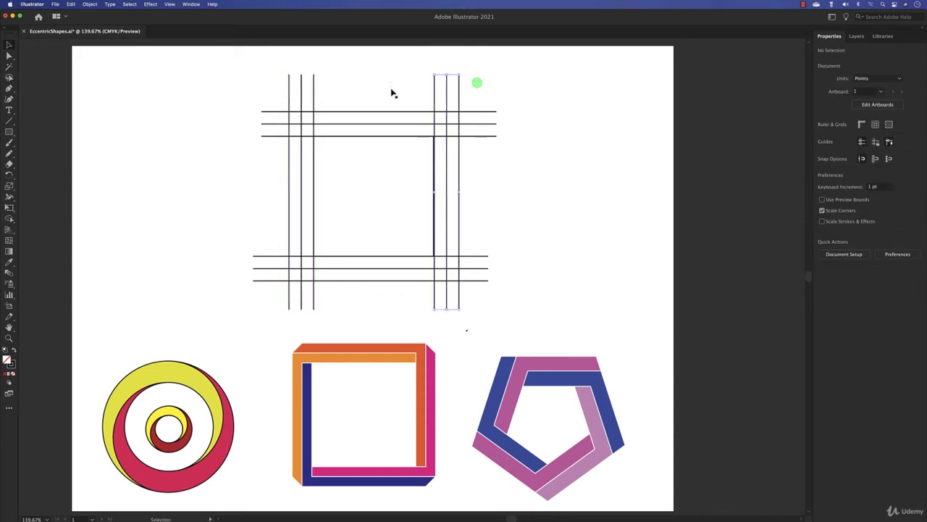
{"action": "left_click_drag", "start_coordinate": [440, 195], "coordinate": [407, 209]}
{"action": "left_click", "coordinate": [554, 200]}
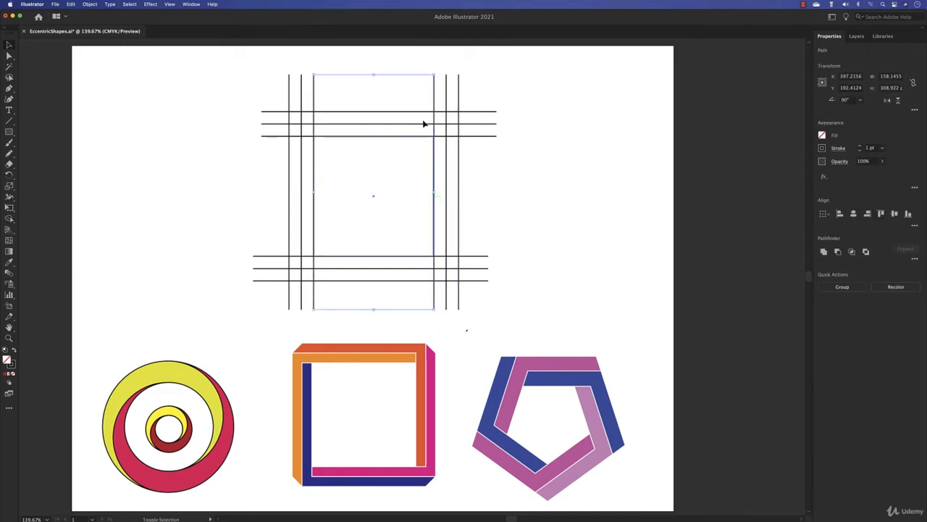
{"action": "left_click", "coordinate": [433, 106], "text": "shift"}
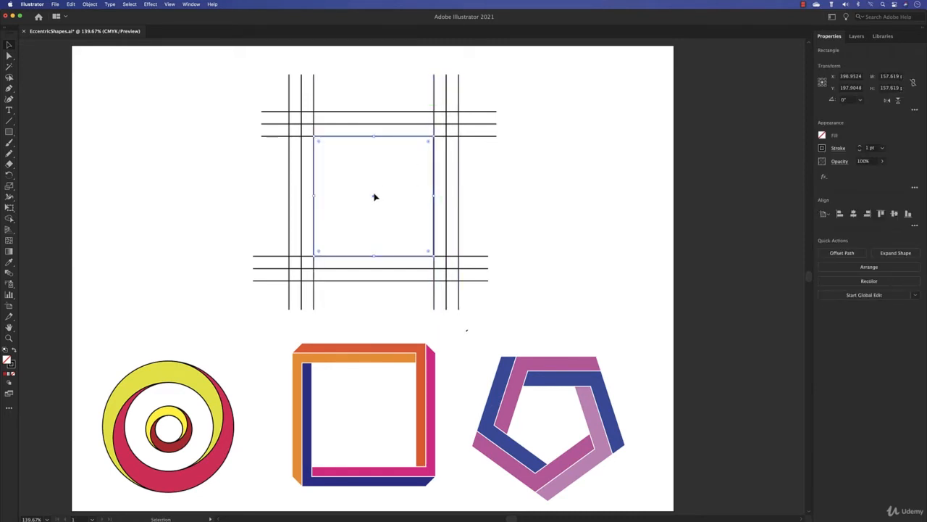
{"action": "key", "text": "super+shift+a"}
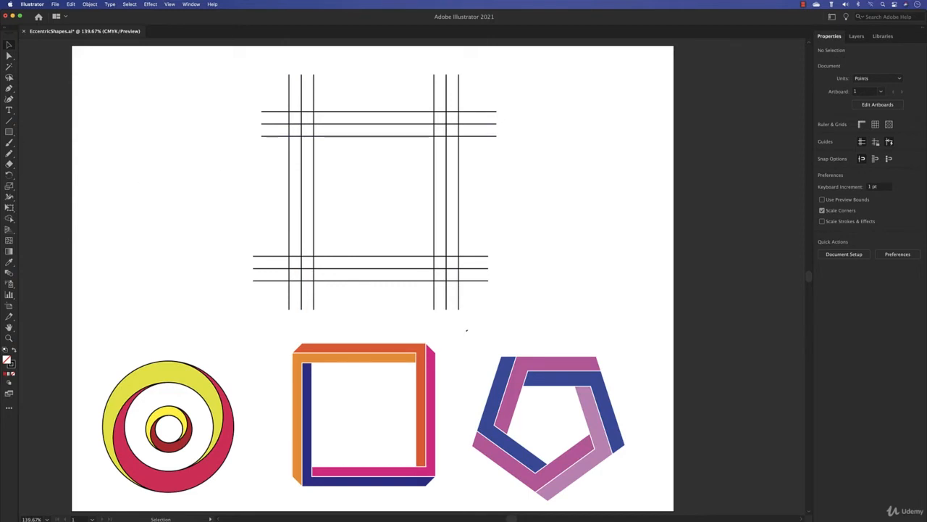
- Draw 45° diagonal lines across the outermost grid cell at each of the four corners with the Line Segment Tool
{"action": "left_click", "coordinate": [10, 124]}
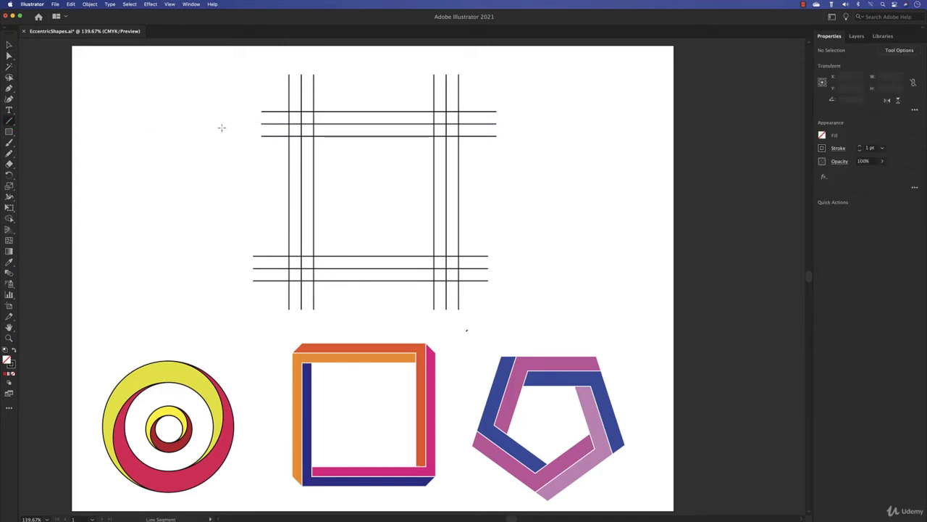
{"action": "scroll", "coordinate": [278, 123], "scroll_direction": "up", "scroll_amount": 3}
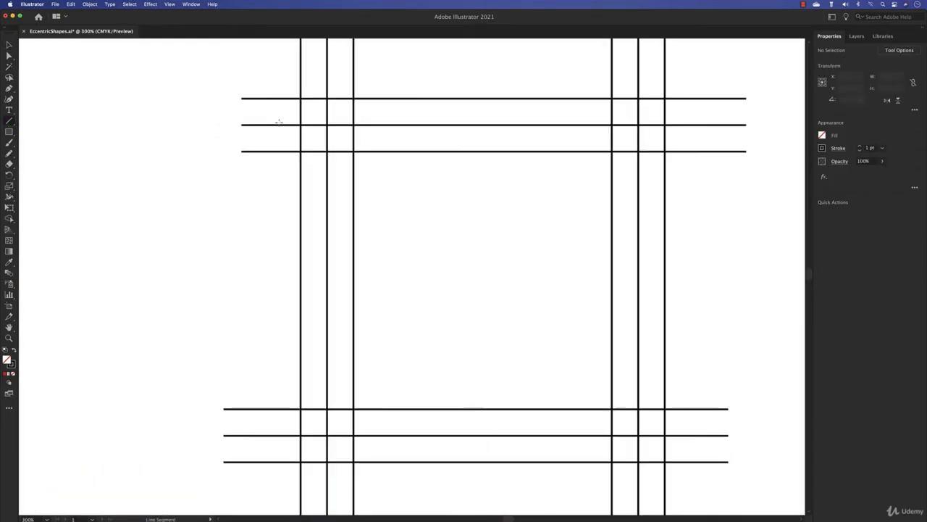
{"action": "left_click_drag", "start_coordinate": [327, 97], "coordinate": [301, 125]}
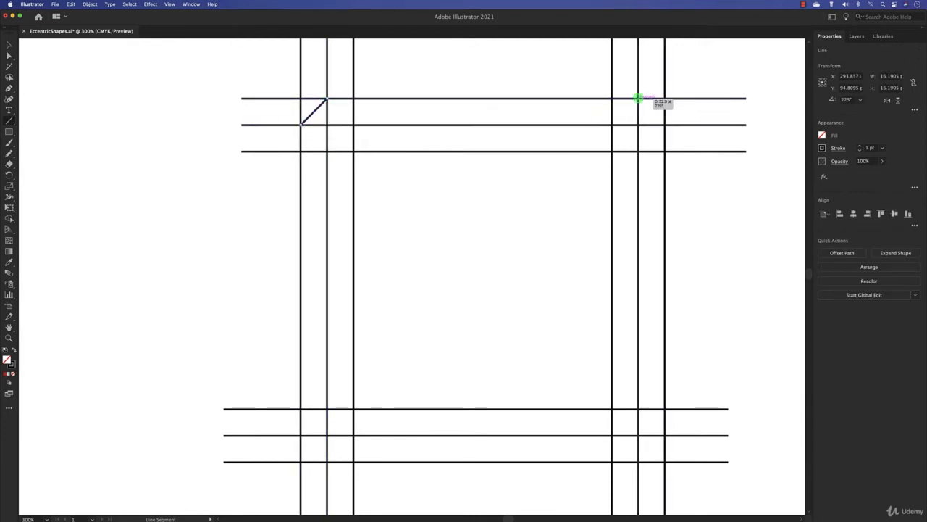
{"action": "left_click_drag", "start_coordinate": [638, 97], "coordinate": [665, 124]}
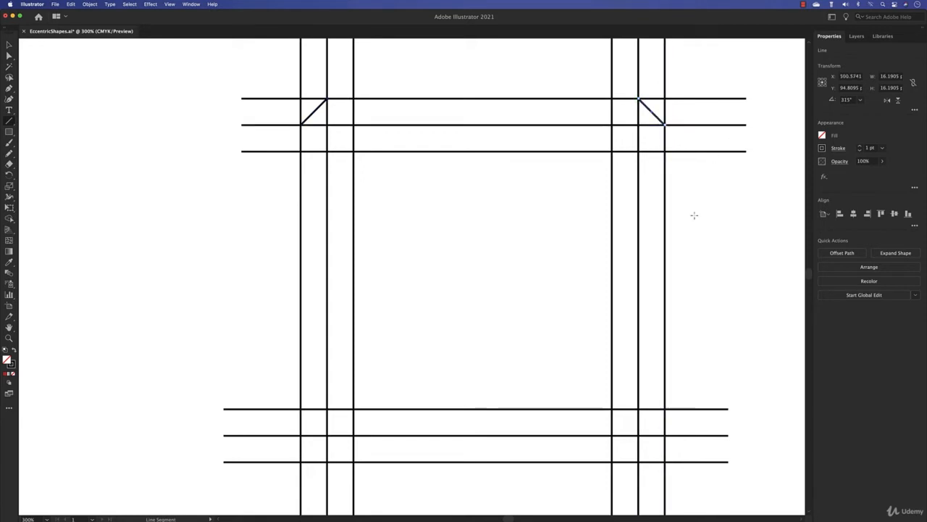
{"action": "left_click_drag", "start_coordinate": [665, 434], "coordinate": [638, 462]}
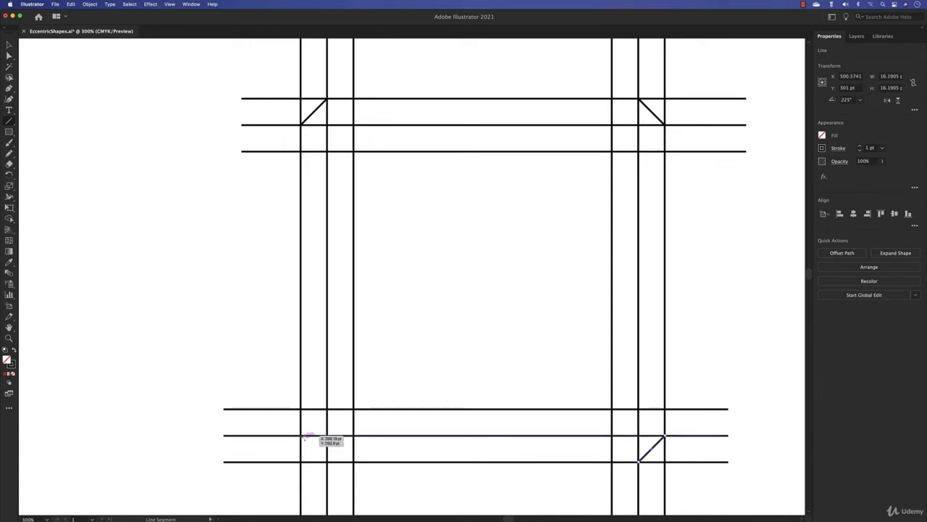
{"action": "left_click_drag", "start_coordinate": [302, 435], "coordinate": [327, 461]}
{"action": "scroll", "coordinate": [431, 336], "scroll_direction": "down", "scroll_amount": 2}
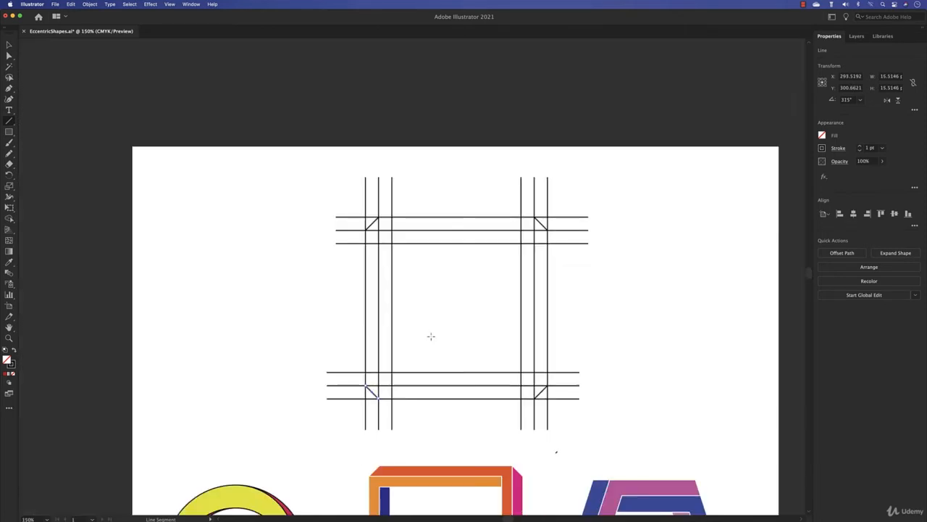
- Select the whole line grid and merge the upper outer bar and right inner bar with fill C=0 M=80 Y=95 K=0 using the Shape Builder
{"action": "left_click_drag", "start_coordinate": [482, 328], "coordinate": [383, 187]}
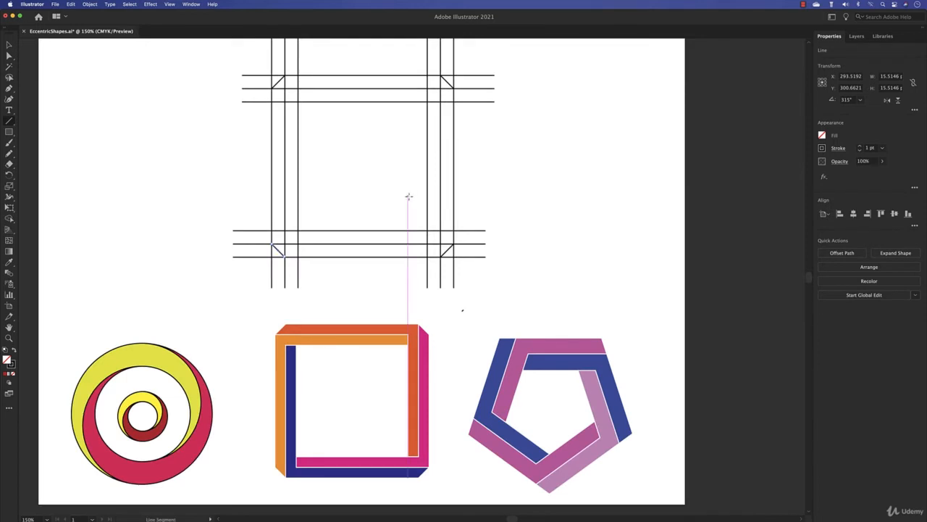
{"action": "key", "text": "v"}
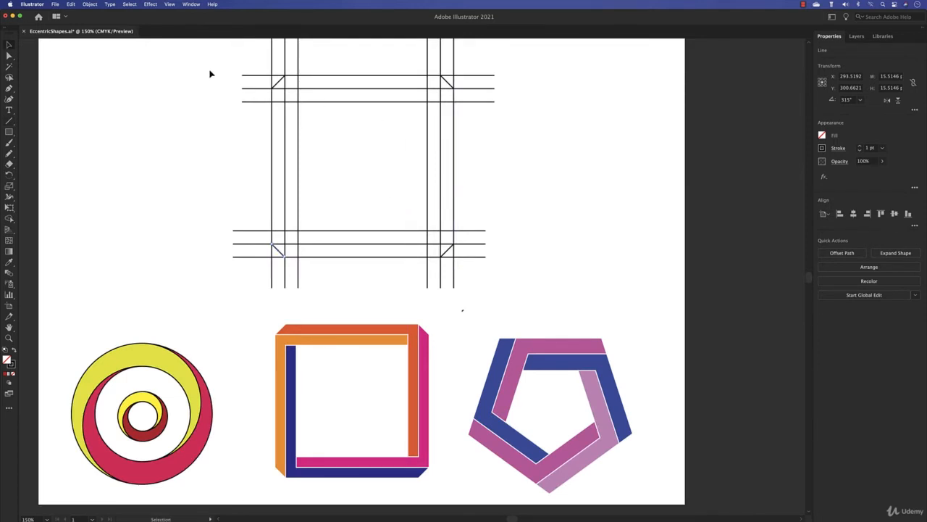
{"action": "left_click_drag", "start_coordinate": [210, 73], "coordinate": [559, 278]}
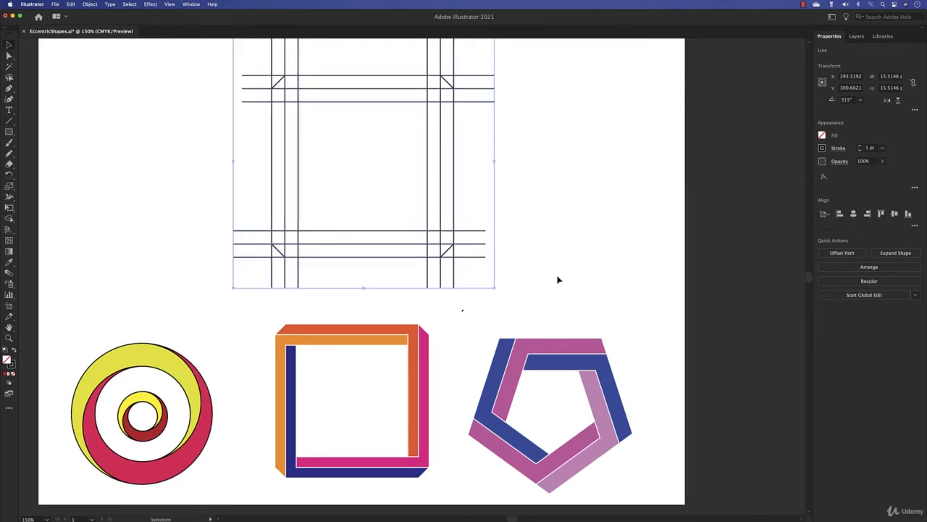
{"action": "left_click", "coordinate": [9, 219]}
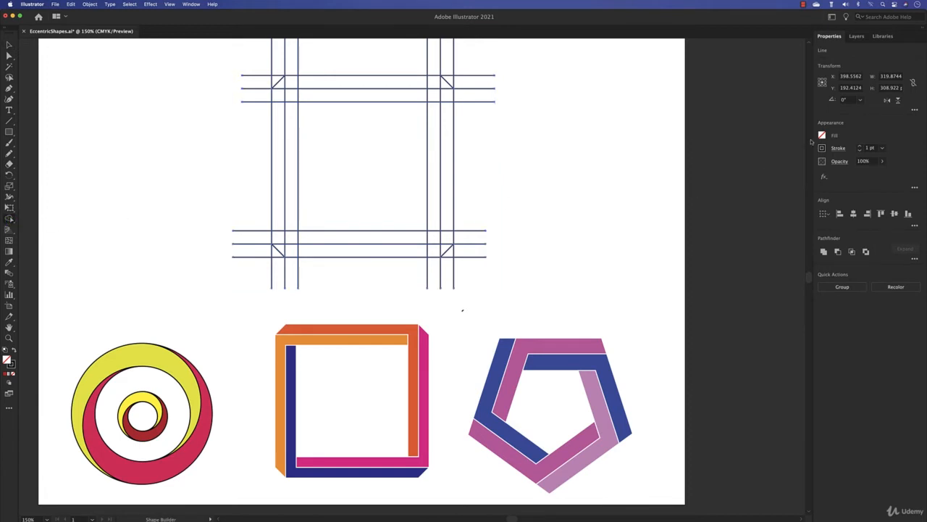
{"action": "left_click", "coordinate": [823, 135]}
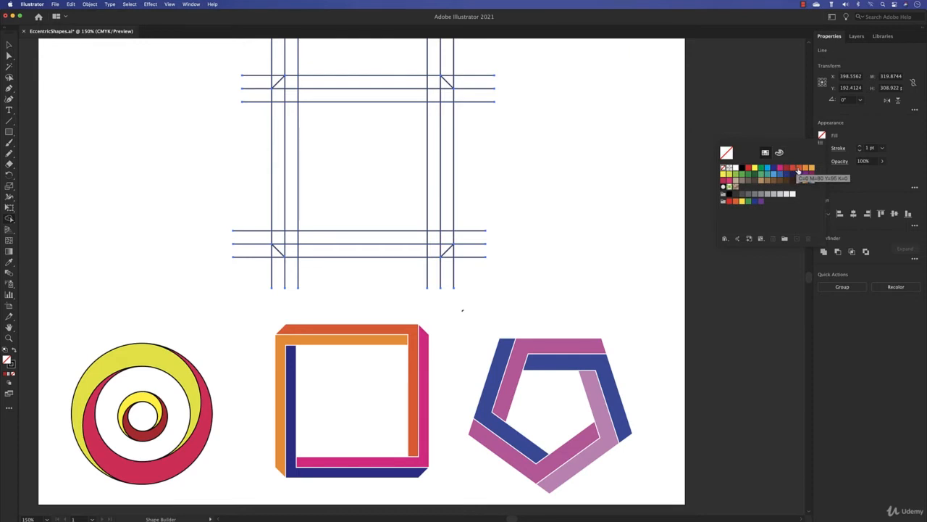
{"action": "left_click", "coordinate": [798, 168]}
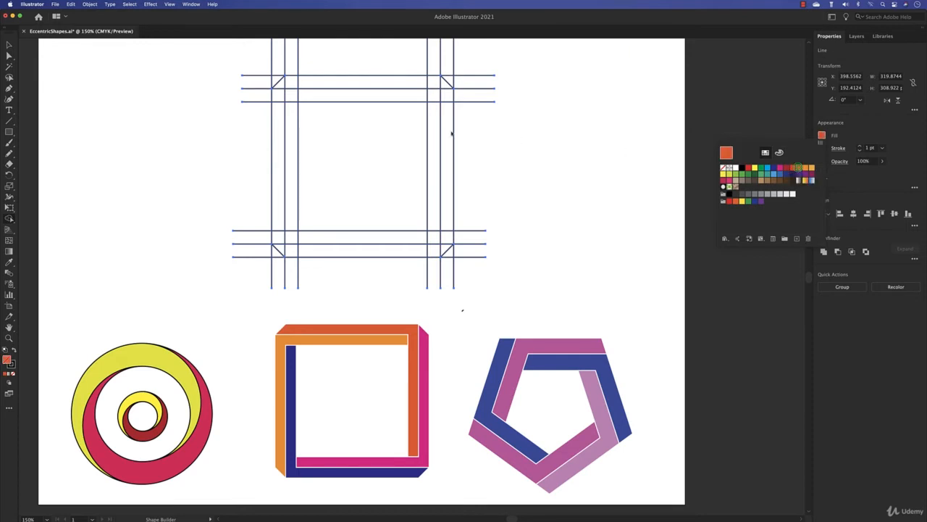
{"action": "left_click", "coordinate": [285, 87]}
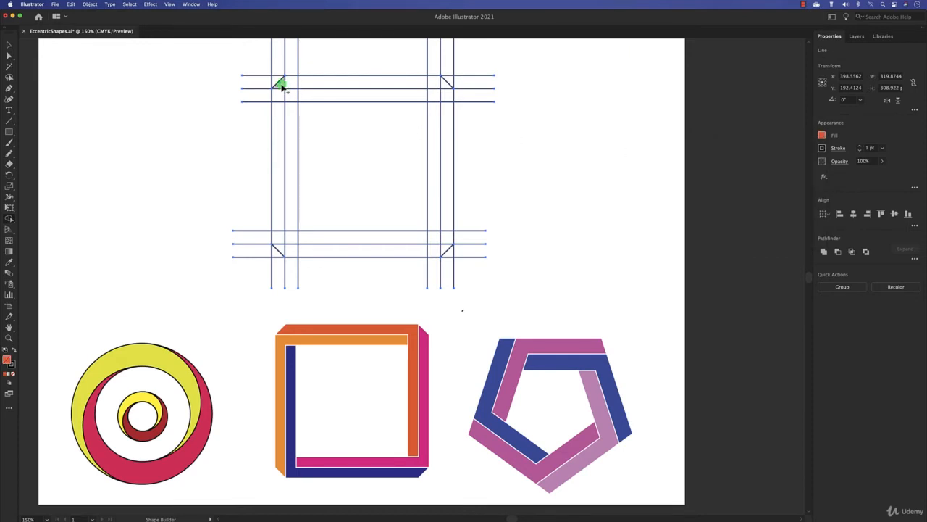
{"action": "mouse_move", "coordinate": [283, 87]}
{"action": "left_mouse_down"}
{"action": "mouse_move", "coordinate": [429, 85]}
{"action": "mouse_move", "coordinate": [434, 117]}
{"action": "left_mouse_up"}
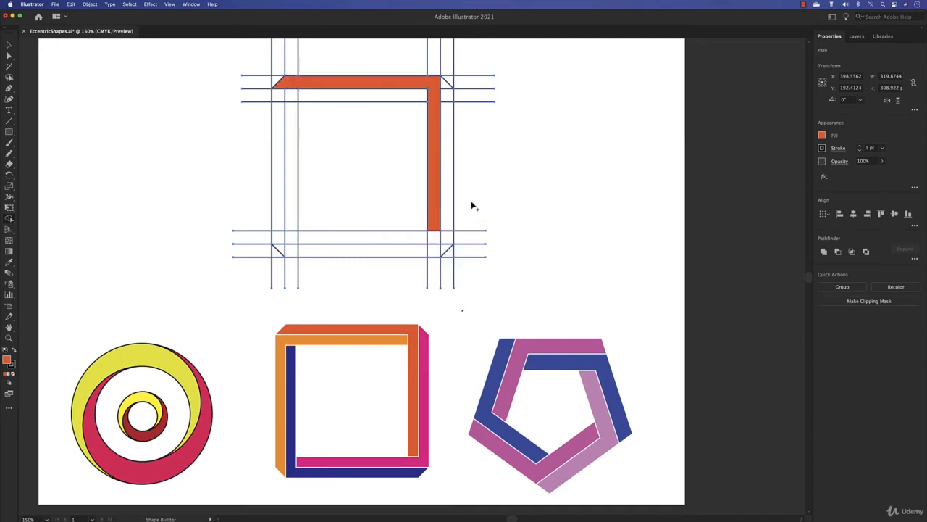
- Set the fill to magenta and merge the right outer bar with the lower inner bar using the Shape Builder
{"action": "left_click", "coordinate": [822, 135]}
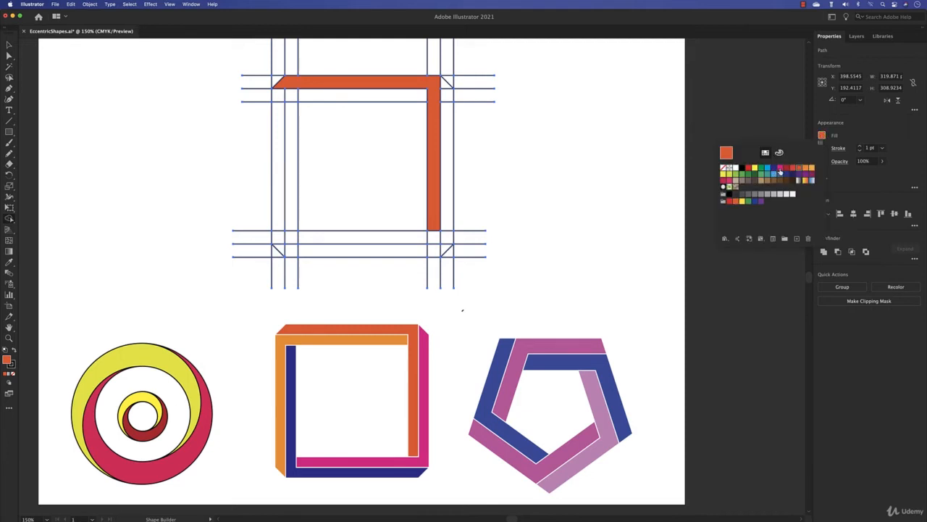
{"action": "left_click", "coordinate": [779, 169]}
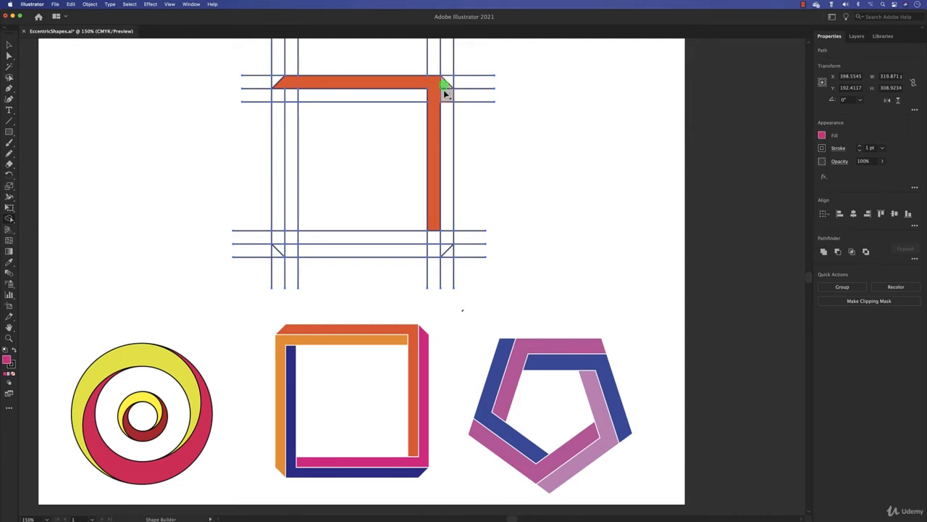
{"action": "left_click_drag", "start_coordinate": [443, 87], "coordinate": [446, 112]}
{"action": "left_click_drag", "start_coordinate": [443, 233], "coordinate": [410, 239]}
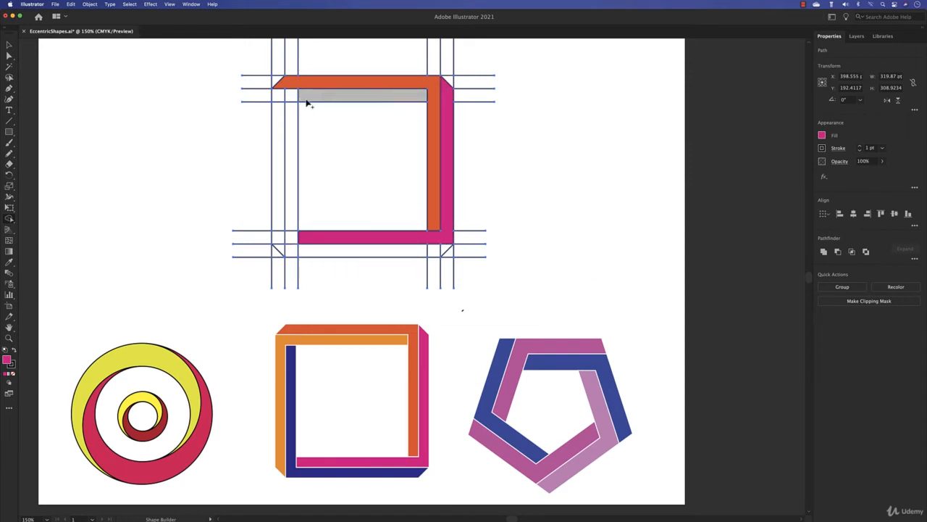
- Set the fill to dark blue and merge the upper inner bar with the left outer bar using the Shape Builder
{"action": "left_click", "coordinate": [821, 136]}
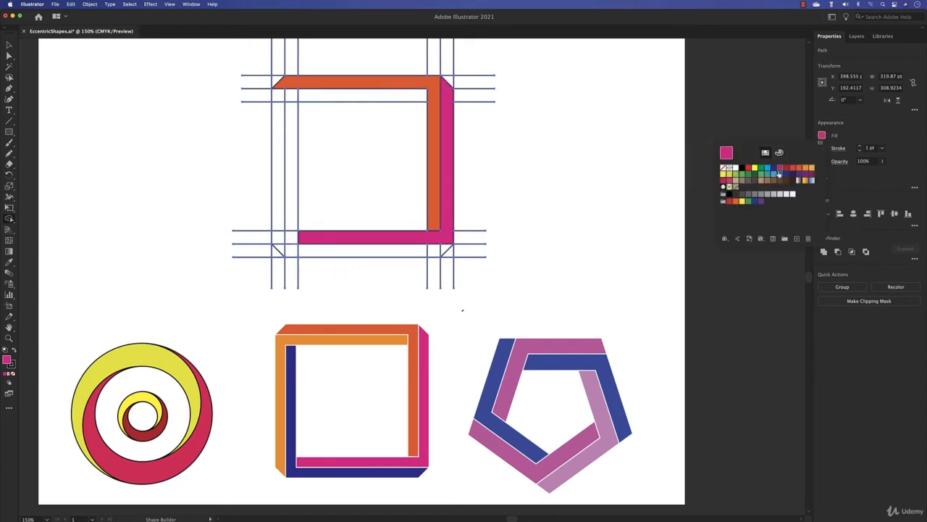
{"action": "left_click", "coordinate": [775, 170]}
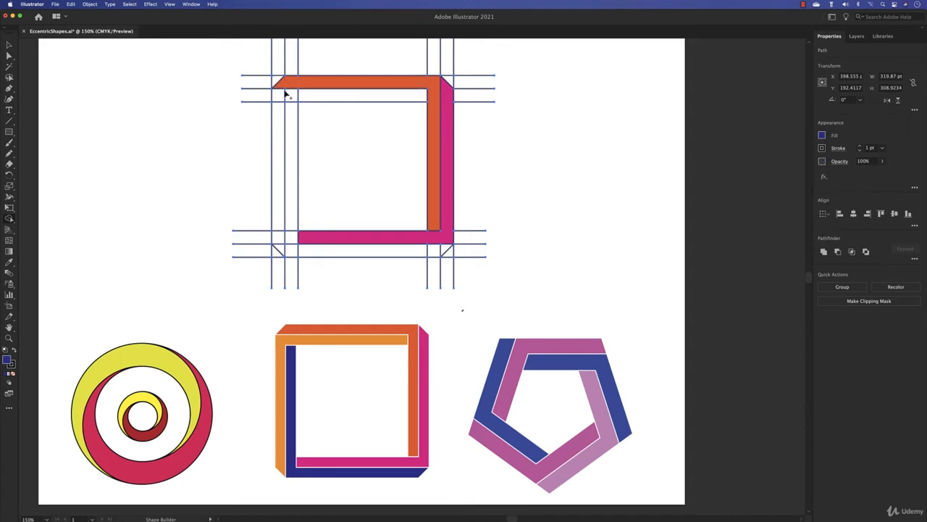
{"action": "mouse_move", "coordinate": [327, 96]}
{"action": "left_mouse_down"}
{"action": "mouse_move", "coordinate": [279, 97]}
{"action": "mouse_move", "coordinate": [279, 117]}
{"action": "left_mouse_up"}
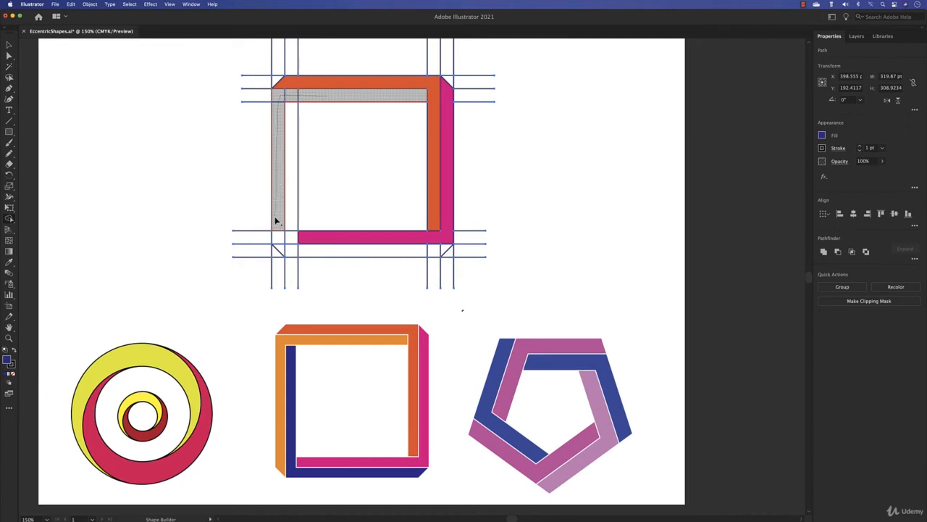
{"action": "left_click_drag", "start_coordinate": [275, 221], "coordinate": [281, 249]}
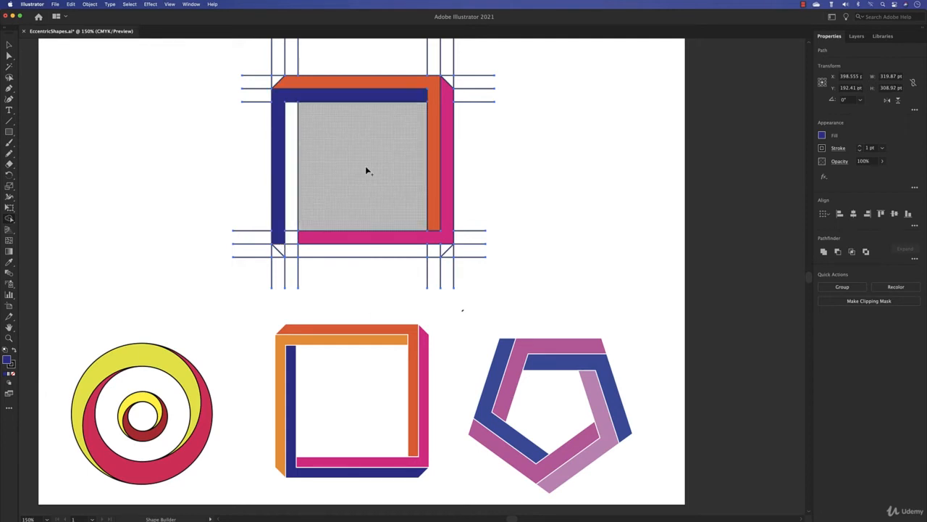
- Extend the dark blue bar into its lower corner, and merge the lower outer bar and left inner bar in green using the Shape Builder
{"action": "left_click", "coordinate": [277, 248]}
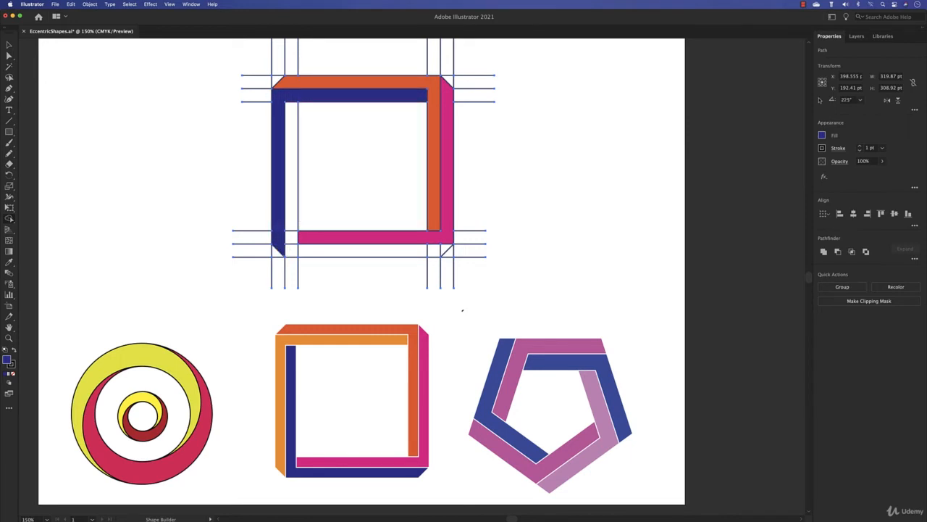
{"action": "left_click", "coordinate": [823, 135]}
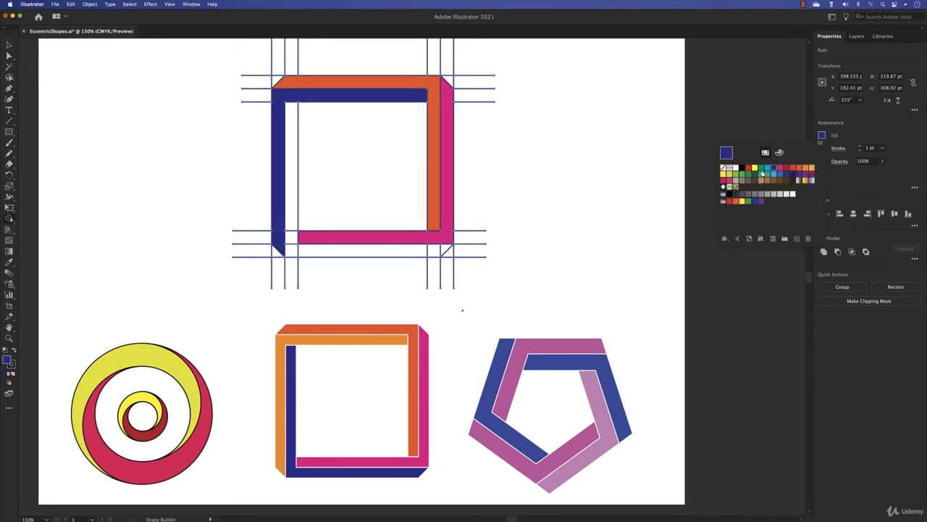
{"action": "left_click", "coordinate": [761, 170]}
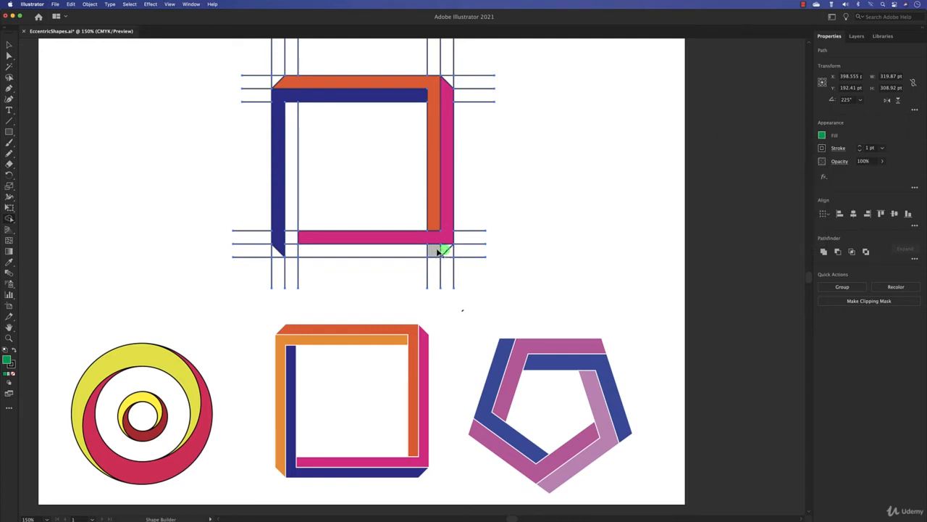
{"action": "left_click_drag", "start_coordinate": [437, 251], "coordinate": [427, 253]}
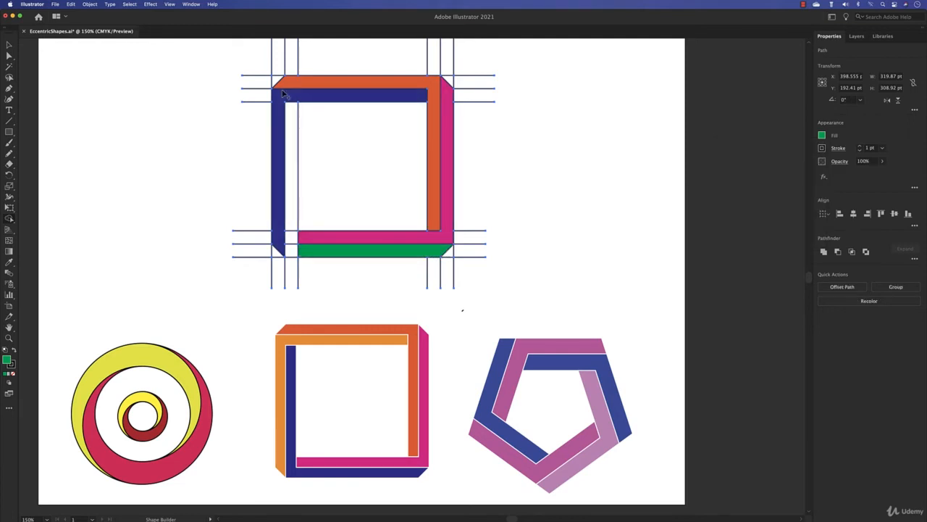
{"action": "left_click", "coordinate": [290, 249]}
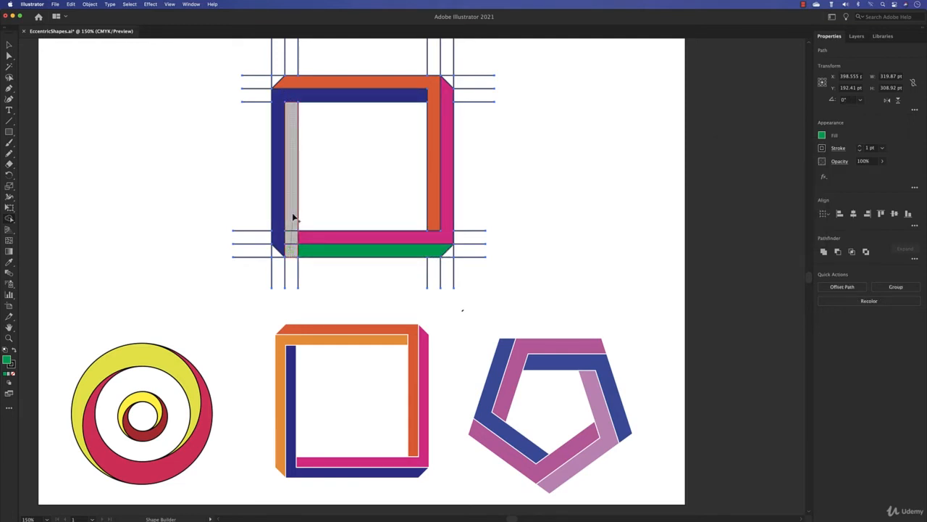
{"action": "left_click", "coordinate": [293, 212]}
- Delete the leftover line ends sticking out around all four corners of the square frame
{"action": "left_click", "coordinate": [9, 46]}
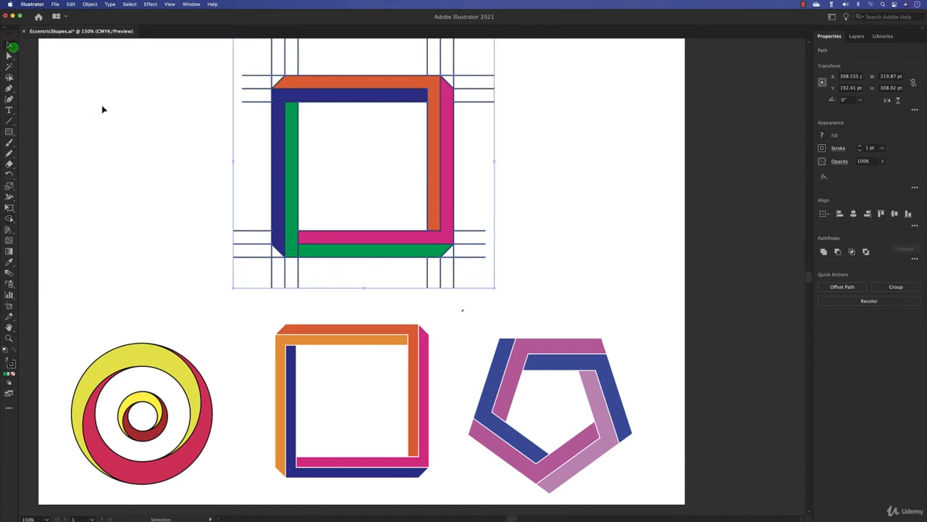
{"action": "left_click", "coordinate": [135, 141]}
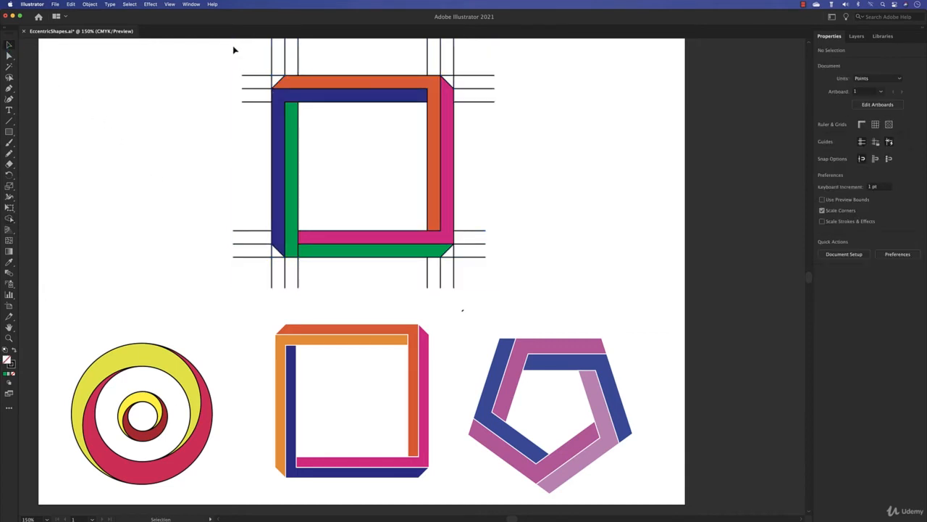
{"action": "left_click_drag", "start_coordinate": [234, 47], "coordinate": [590, 76]}
{"action": "left_click", "coordinate": [580, 81]}
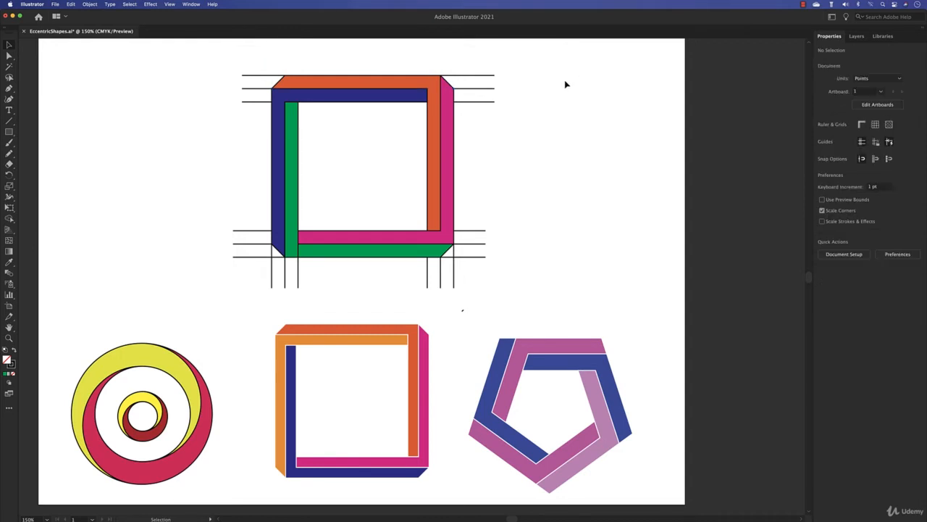
{"action": "left_click_drag", "start_coordinate": [511, 69], "coordinate": [476, 136]}
{"action": "key", "text": "Delete"}
{"action": "left_click_drag", "start_coordinate": [496, 219], "coordinate": [421, 281]}
{"action": "key", "text": "Delete"}
{"action": "key", "text": "Delete"}
{"action": "left_click_drag", "start_coordinate": [227, 213], "coordinate": [338, 293]}
{"action": "key", "text": "Delete"}
{"action": "key", "text": "Delete"}
{"action": "left_click_drag", "start_coordinate": [249, 59], "coordinate": [248, 102]}
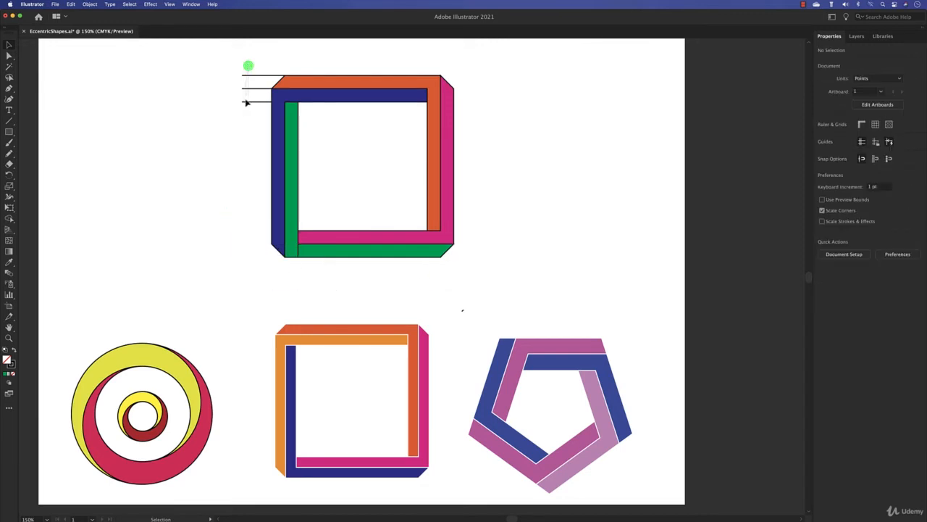
{"action": "key", "text": "Delete"}
- Select the whole square frame and set its stroke color to white
{"action": "left_click_drag", "start_coordinate": [228, 70], "coordinate": [479, 286]}
{"action": "left_click", "coordinate": [820, 148]}
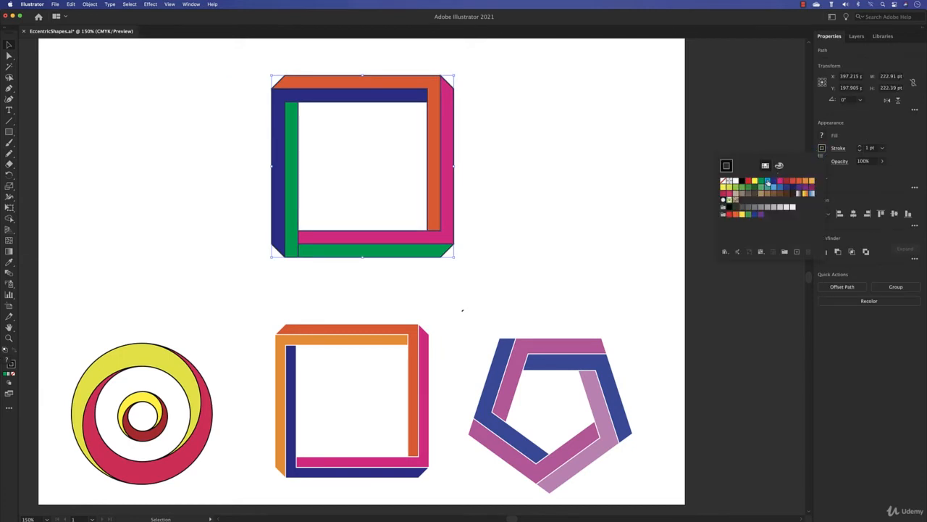
{"action": "left_click", "coordinate": [734, 180]}
{"action": "left_click", "coordinate": [565, 157]}
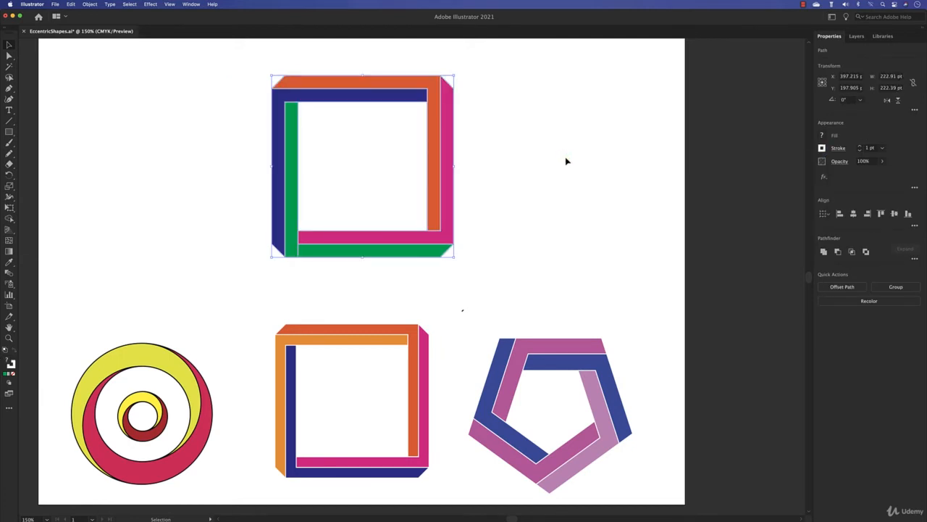
{"action": "left_click", "coordinate": [566, 158]}
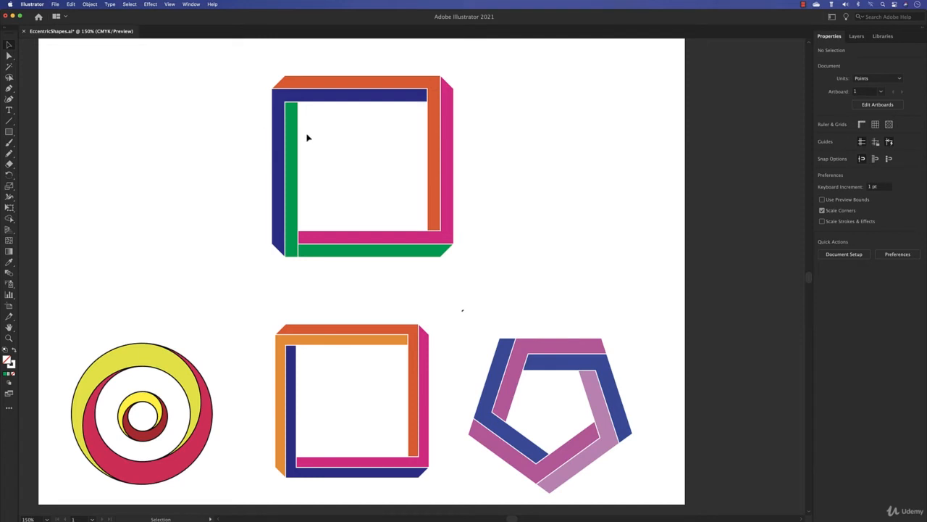
- Unite the green left inner bar and green lower bar into one shape with the Shape Builder
{"action": "left_click", "coordinate": [293, 253]}
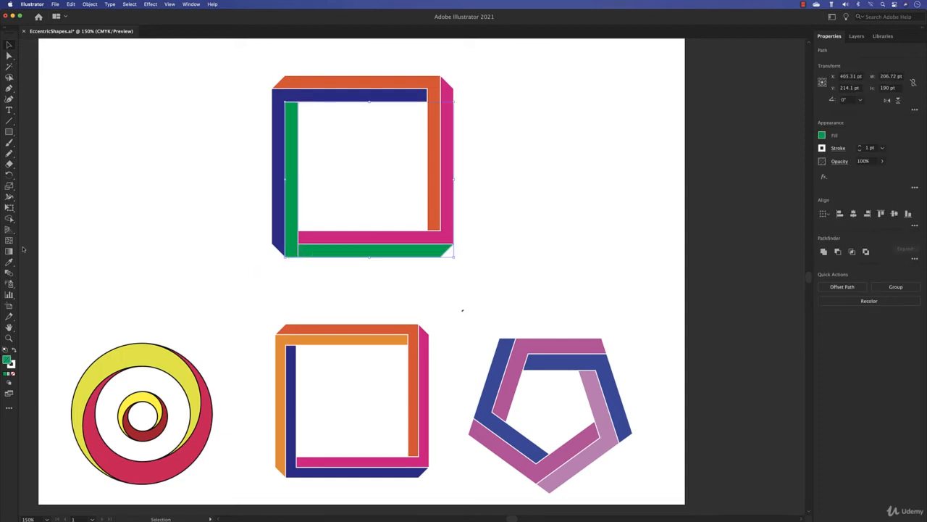
{"action": "left_click", "coordinate": [9, 218]}
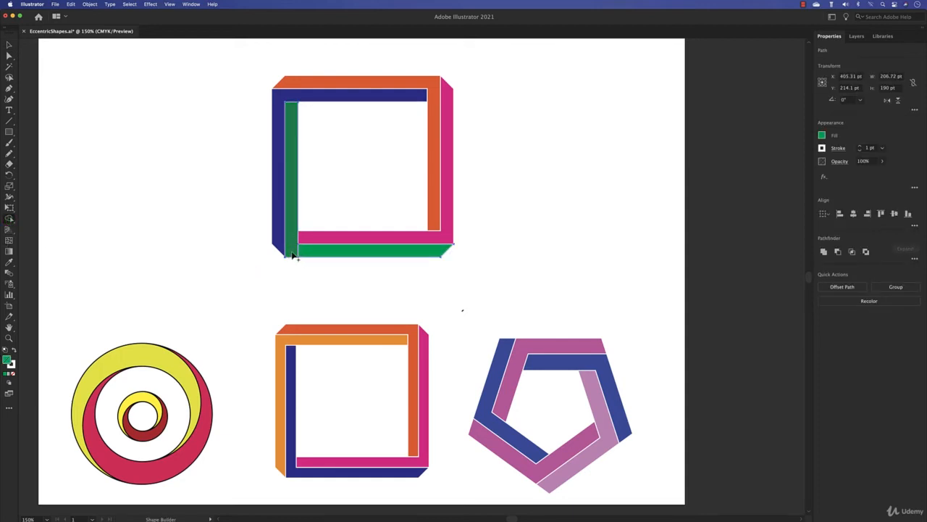
{"action": "left_click_drag", "start_coordinate": [293, 255], "coordinate": [312, 253]}
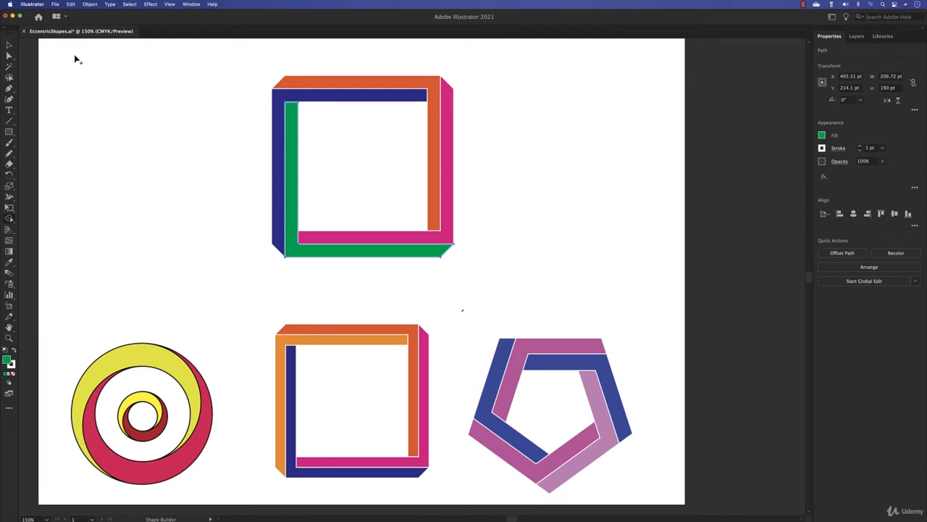
{"action": "key", "text": "v"}
{"action": "left_click", "coordinate": [158, 108]}
- Scale the finished square frame down and place it inside the opening of the existing orange, magenta and blue frame
{"action": "left_click_drag", "start_coordinate": [166, 75], "coordinate": [473, 269]}
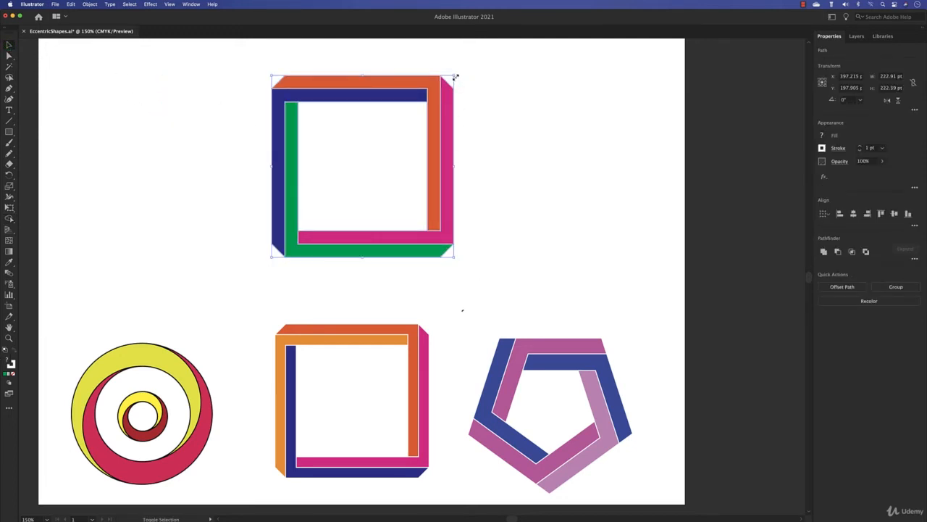
{"action": "left_click_drag", "start_coordinate": [457, 77], "coordinate": [384, 391]}
{"action": "left_click", "coordinate": [450, 390]}
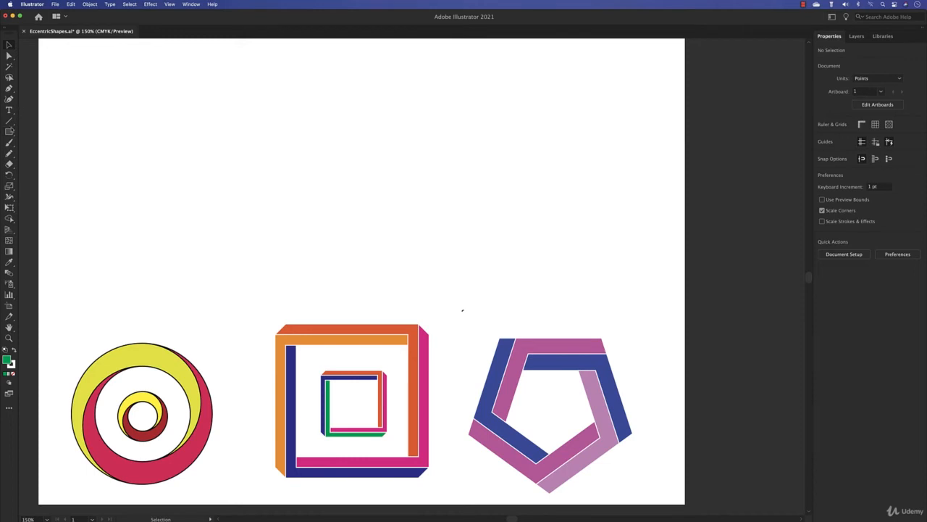
- Draw a pentagon about 136 by 129 pt with the Polygon Tool and rotate it 180° so that it points downward
{"action": "left_click", "coordinate": [9, 130]}
{"action": "left_click", "coordinate": [52, 164]}
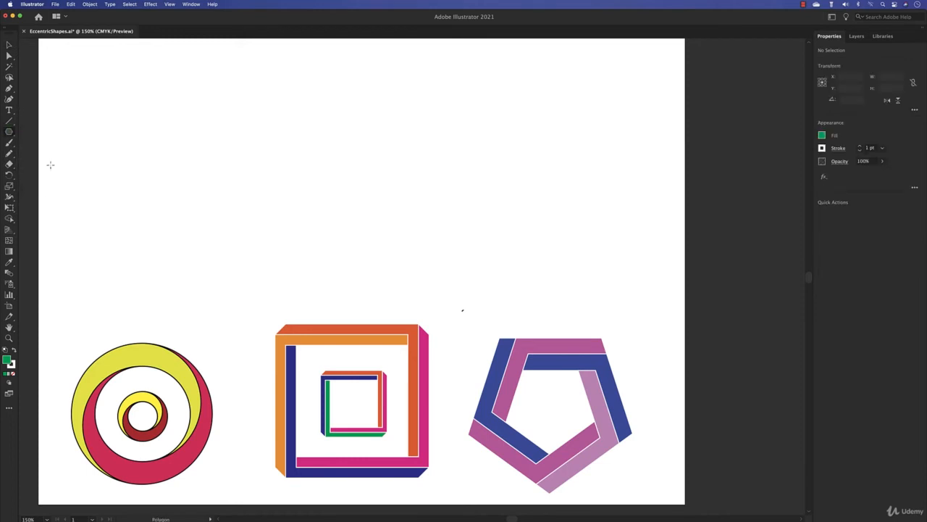
{"action": "mouse_move", "coordinate": [283, 122]}
{"action": "left_mouse_down"}
{"action": "mouse_move", "coordinate": [344, 207]}
{"action": "mouse_move", "coordinate": [348, 198]}
{"action": "mouse_move", "coordinate": [313, 177]}
{"action": "mouse_move", "coordinate": [311, 166]}
{"action": "mouse_move", "coordinate": [379, 222]}
{"action": "left_mouse_up"}
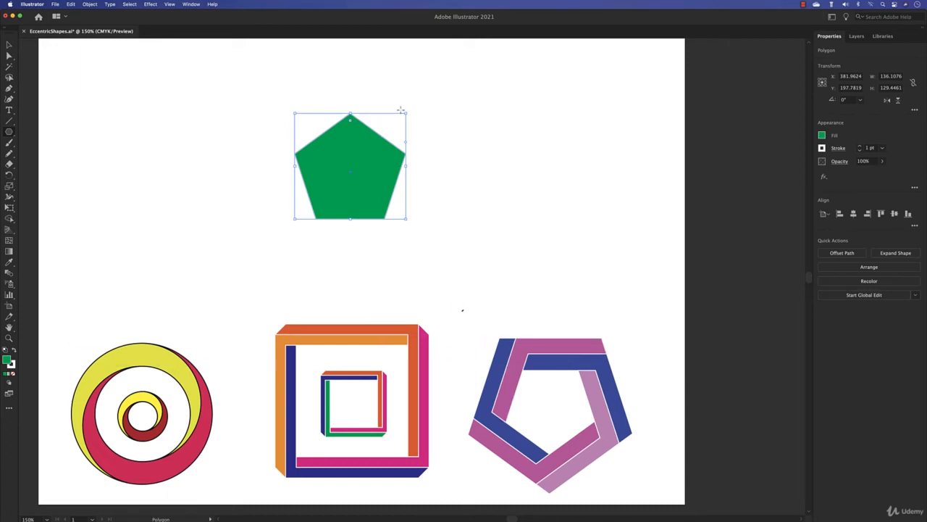
{"action": "left_click_drag", "start_coordinate": [408, 111], "coordinate": [338, 188]}
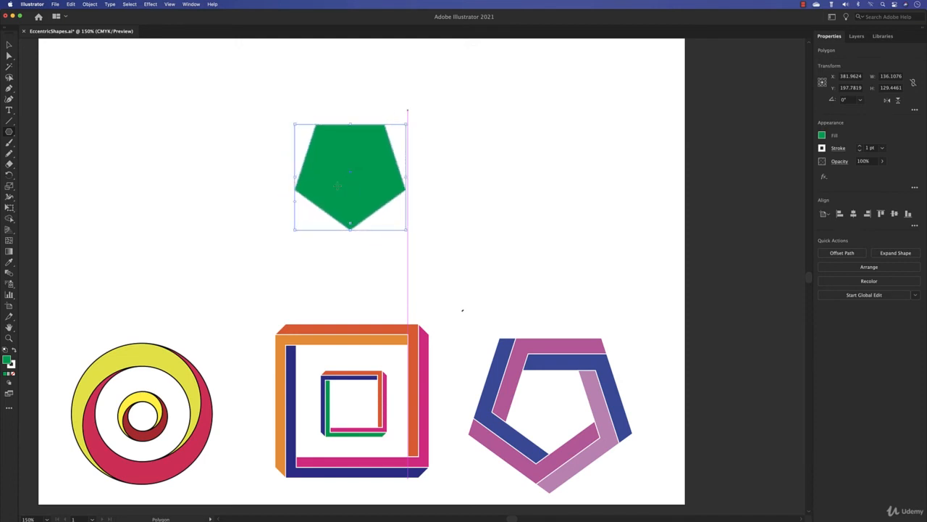
{"action": "left_click", "coordinate": [9, 56]}
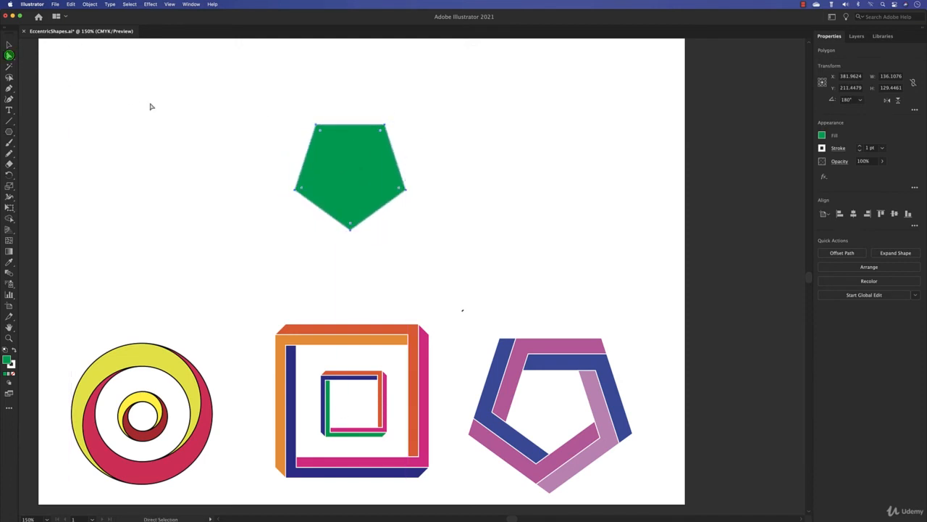
{"action": "left_click", "coordinate": [149, 105]}
- Draw a horizontal line about 244 pt long above the pentagon and make two copies below it, spaced about 16 pt apart
{"action": "left_click", "coordinate": [9, 122]}
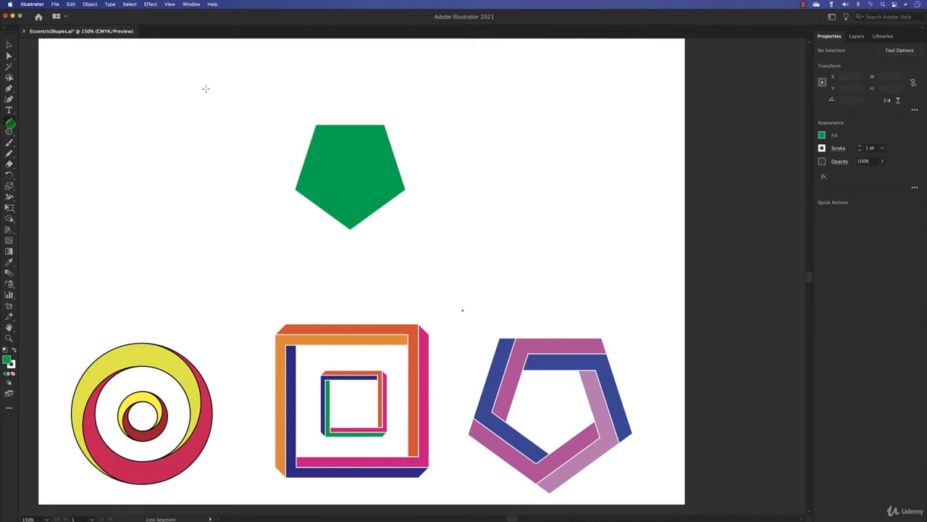
{"action": "left_click_drag", "start_coordinate": [236, 71], "coordinate": [437, 73]}
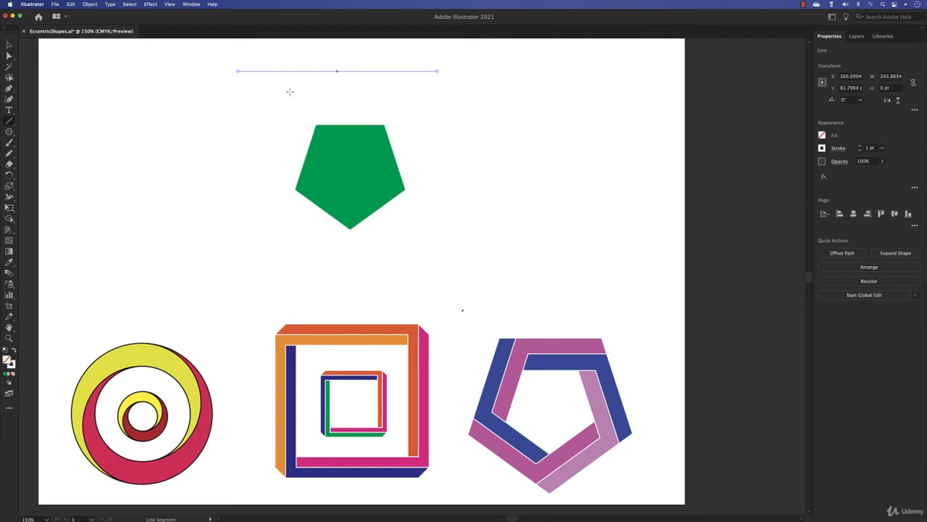
{"action": "mouse_move", "coordinate": [237, 85]}
{"action": "left_mouse_down"}
{"action": "mouse_move", "coordinate": [437, 85]}
{"action": "mouse_move", "coordinate": [436, 97]}
{"action": "mouse_move", "coordinate": [237, 97]}
{"action": "left_mouse_up"}
- Give the three horizontal lines a black stroke and move them so the lowest one lies along the pentagon's top edge
{"action": "key", "text": "v"}
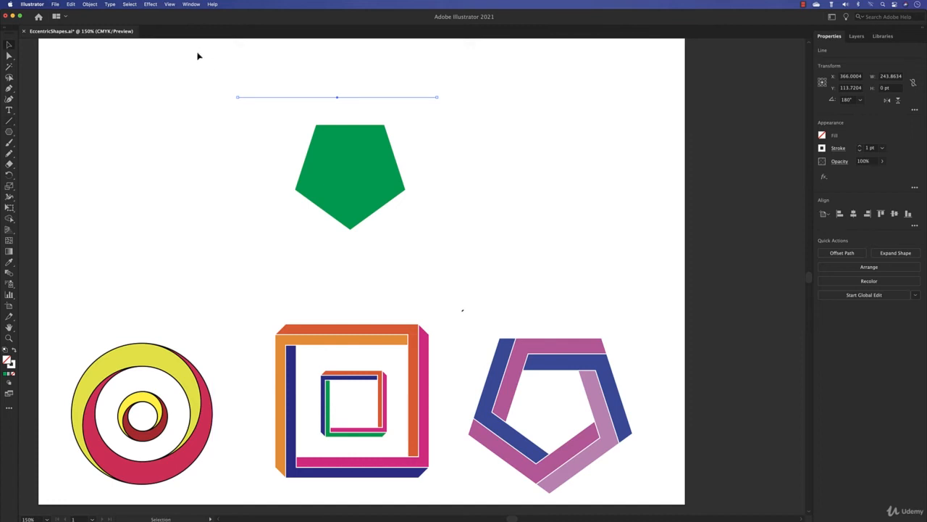
{"action": "left_click_drag", "start_coordinate": [197, 52], "coordinate": [241, 128]}
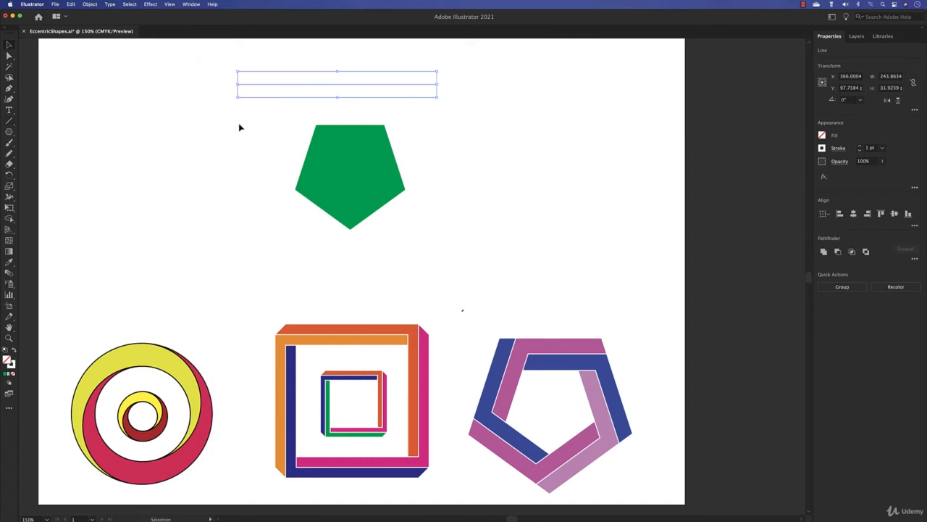
{"action": "left_click", "coordinate": [860, 146]}
{"action": "left_click", "coordinate": [822, 148]}
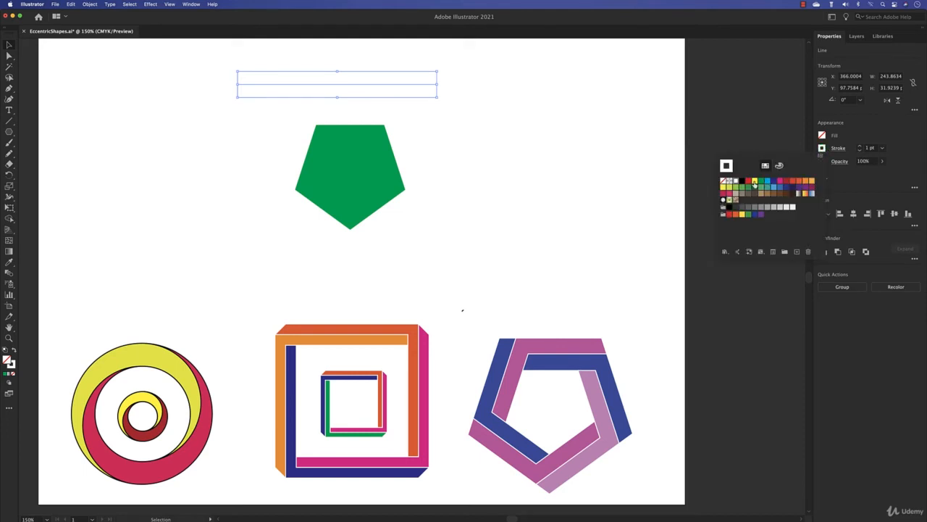
{"action": "left_click", "coordinate": [742, 181]}
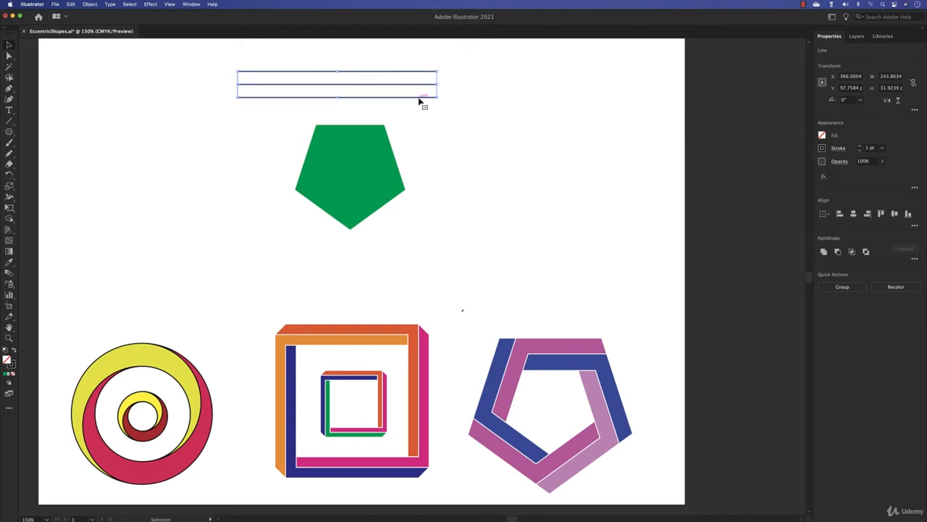
{"action": "left_click_drag", "start_coordinate": [418, 101], "coordinate": [428, 129]}
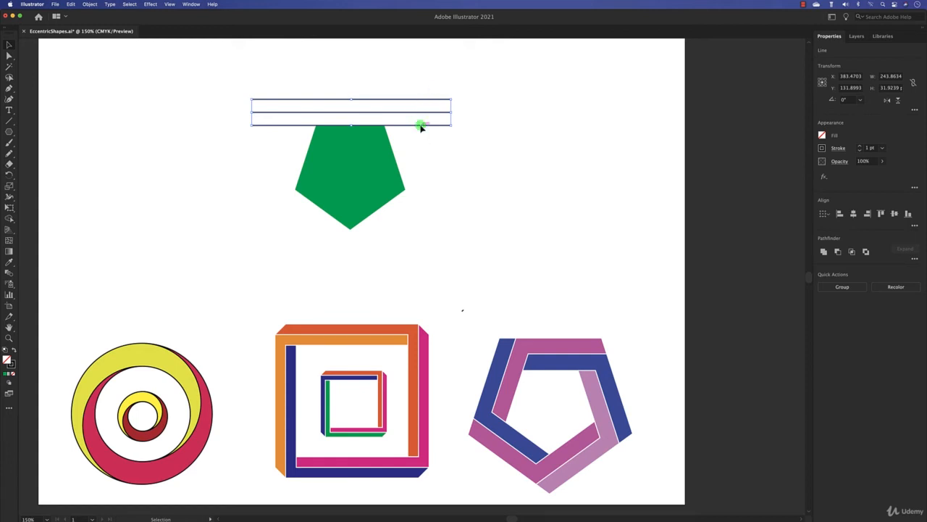
- Copy the three lines, rotate the copy parallel to the pentagon's lower right edge and place it beside that edge
{"action": "left_click_drag", "start_coordinate": [421, 124], "coordinate": [450, 200]}
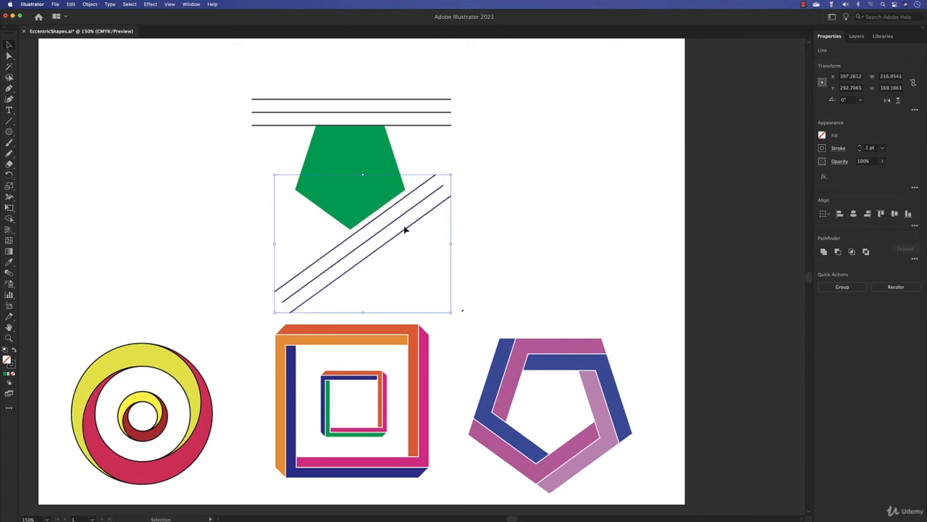
{"action": "left_click_drag", "start_coordinate": [407, 236], "coordinate": [432, 214]}
{"action": "left_click", "coordinate": [443, 207]}
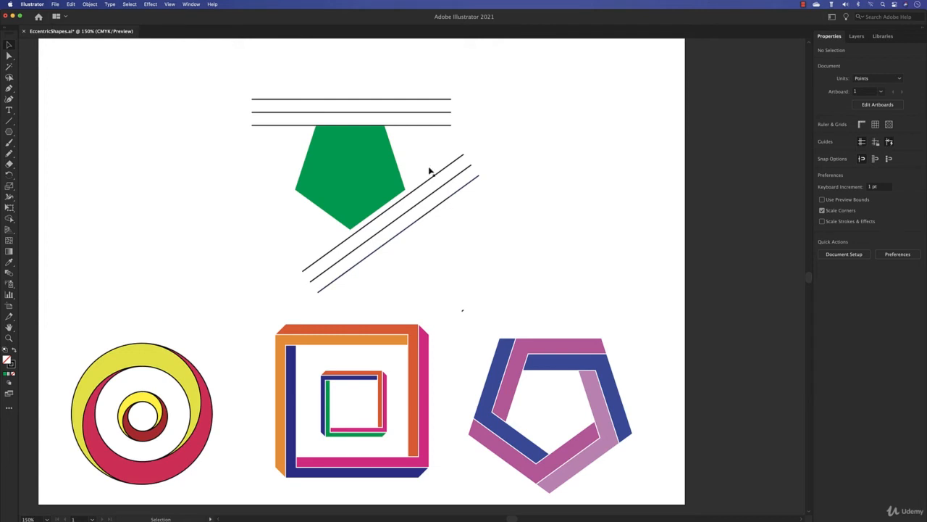
- Place another copy of the three lines, rotated 324°, along the pentagon's lower left edge
{"action": "left_click_drag", "start_coordinate": [468, 82], "coordinate": [359, 292]}
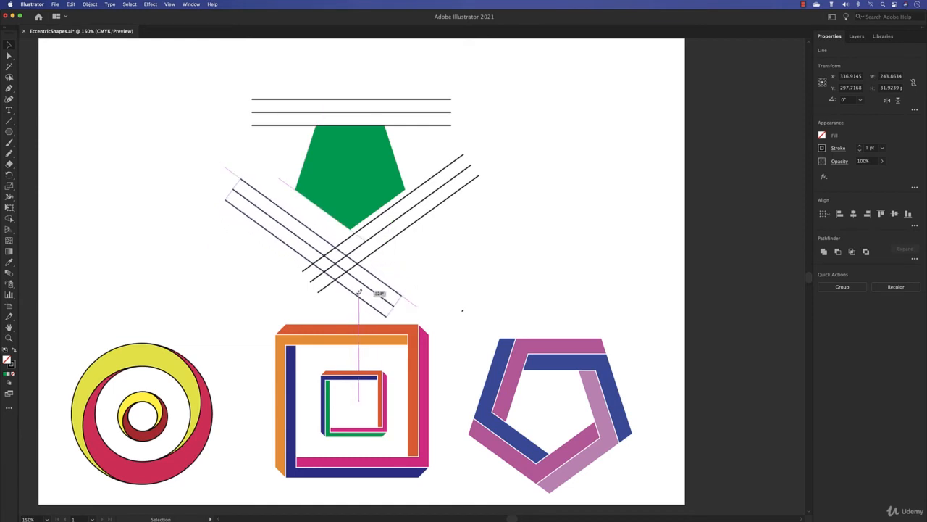
{"action": "left_click_drag", "start_coordinate": [359, 291], "coordinate": [360, 294]}
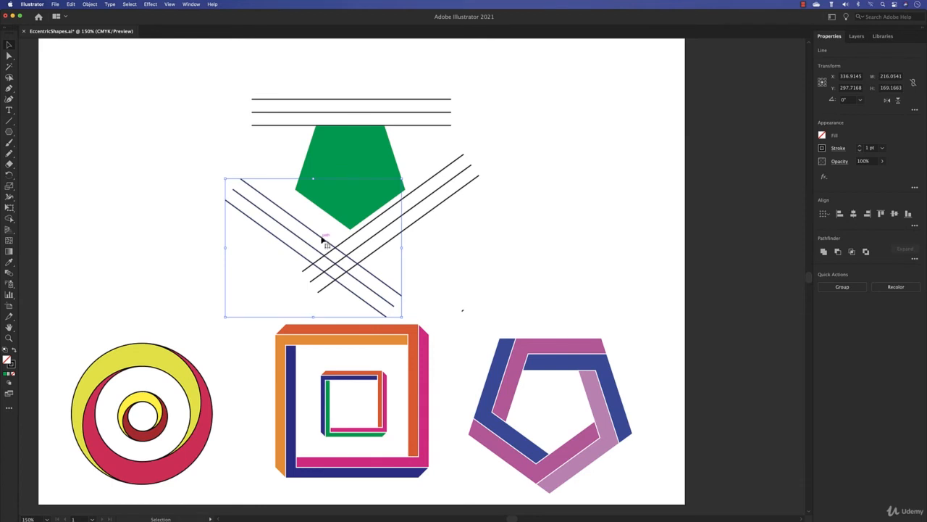
{"action": "left_click_drag", "start_coordinate": [326, 241], "coordinate": [334, 221]}
- Move the lower right set of lines so its inner line lies flush on the pentagon's edge
{"action": "left_click", "coordinate": [438, 205]}
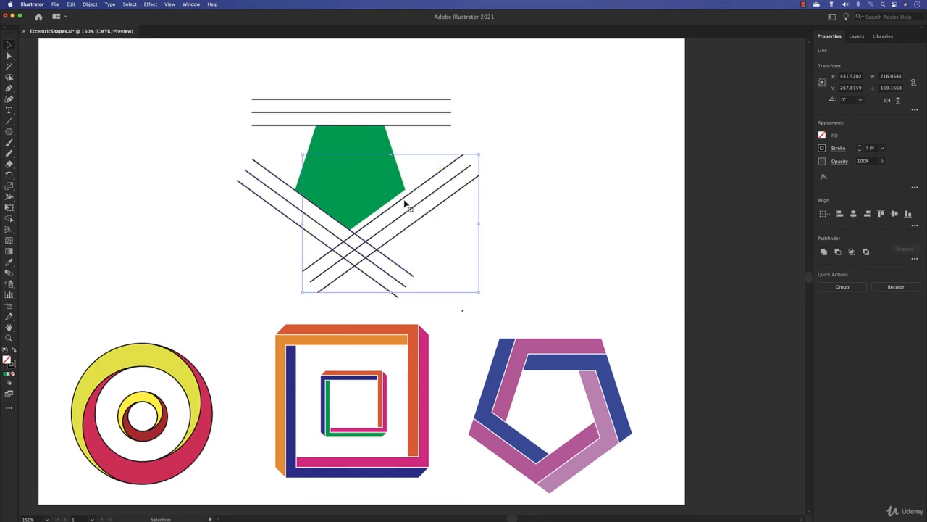
{"action": "left_click_drag", "start_coordinate": [405, 202], "coordinate": [402, 197]}
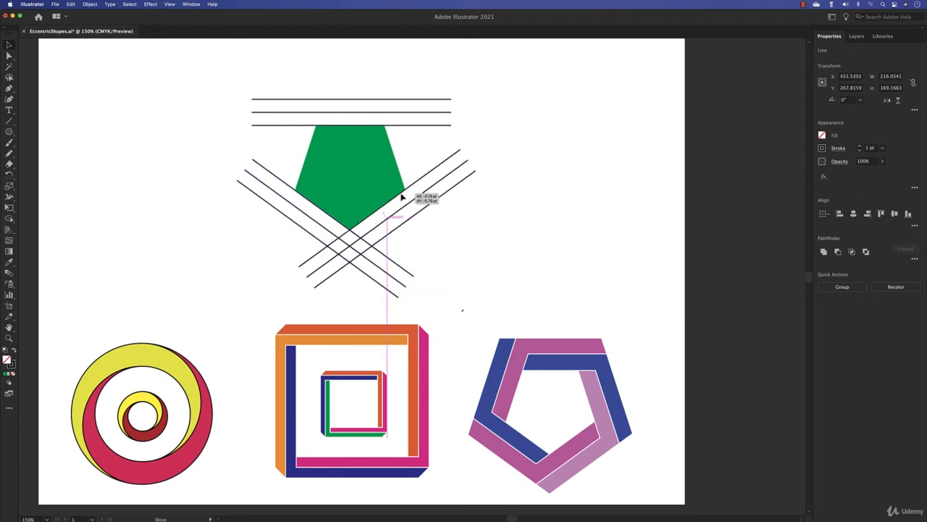
{"action": "left_click", "coordinate": [475, 228]}
- Place a copy of the three lines rotated parallel to the pentagon's upper right edge, with its inner line flush on that edge
{"action": "left_click_drag", "start_coordinate": [453, 95], "coordinate": [460, 246]}
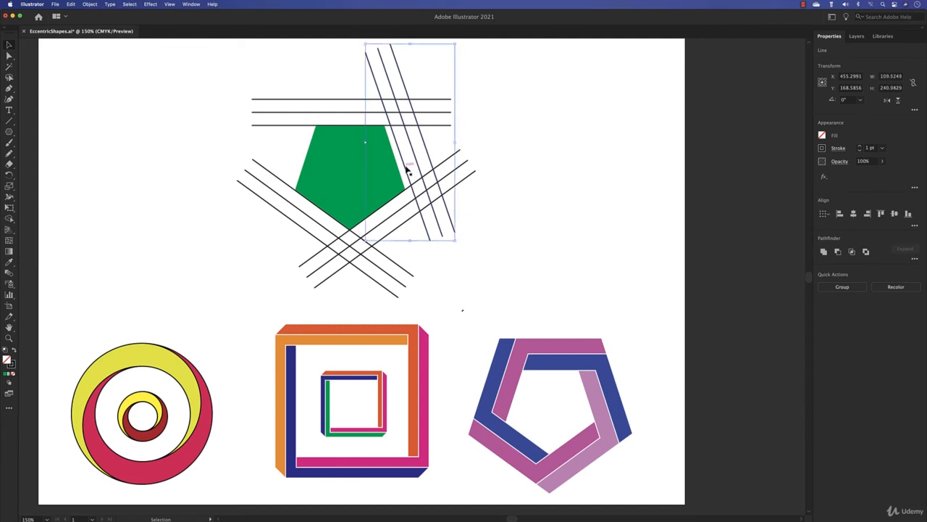
{"action": "left_click_drag", "start_coordinate": [404, 169], "coordinate": [399, 171]}
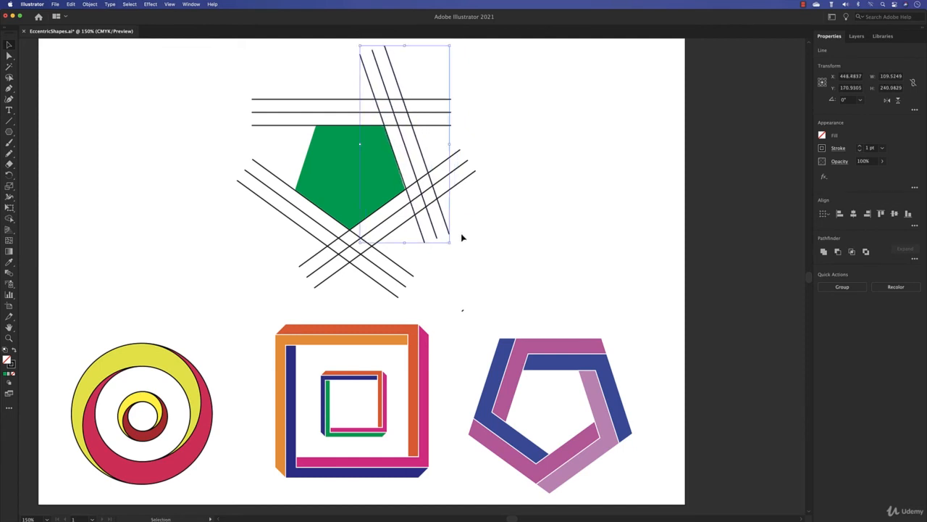
{"action": "left_click_drag", "start_coordinate": [453, 247], "coordinate": [452, 248]}
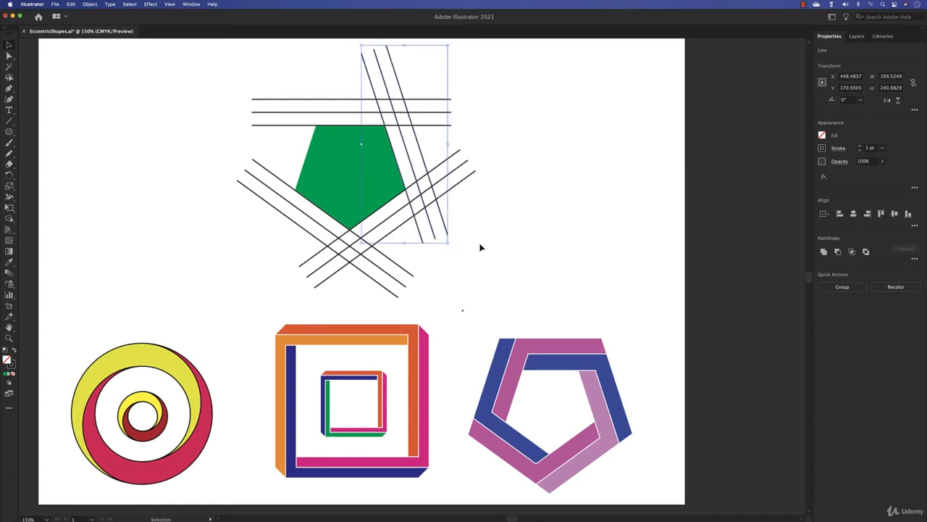
{"action": "left_click", "coordinate": [486, 237]}
- Copy the upper right set of lines, mirror the copy horizontally and align its inner line with the pentagon's upper left edge
{"action": "left_click_drag", "start_coordinate": [344, 80], "coordinate": [418, 74]}
{"action": "left_click_drag", "start_coordinate": [401, 85], "coordinate": [287, 93]}
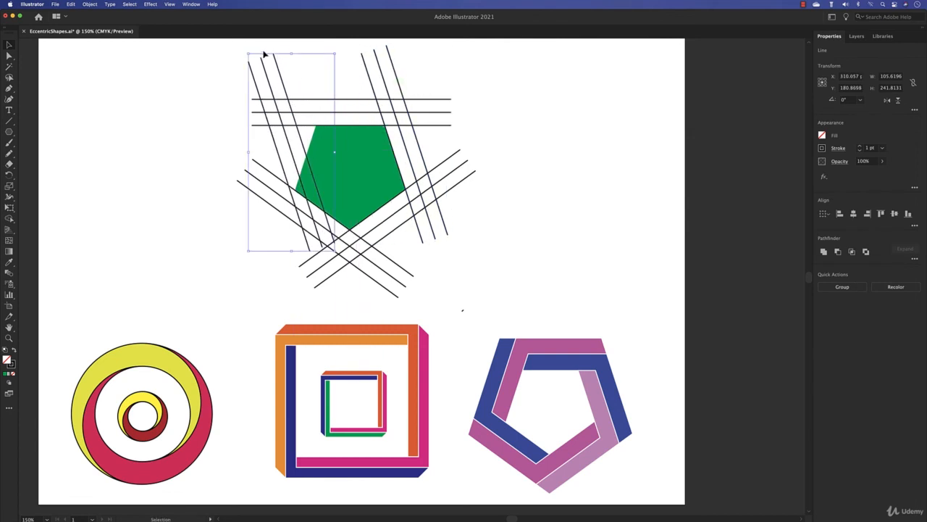
{"action": "left_click_drag", "start_coordinate": [244, 51], "coordinate": [311, 64]}
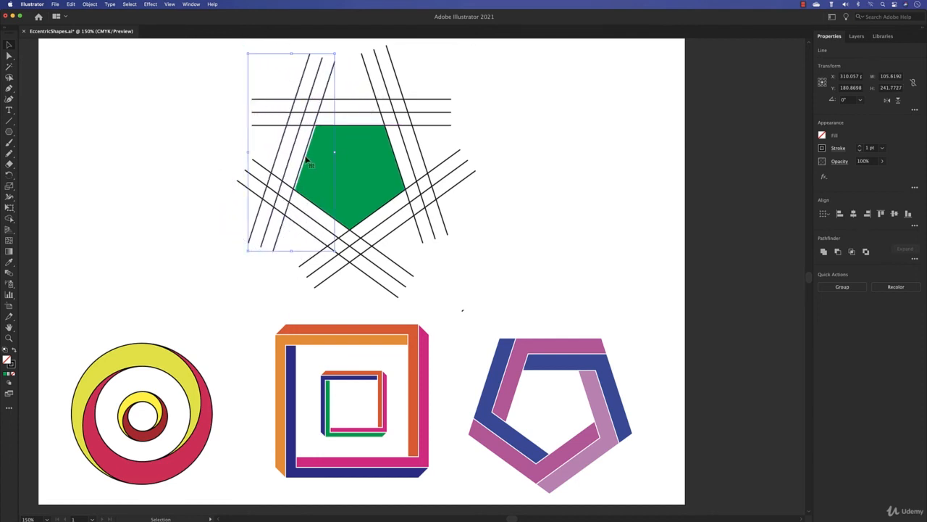
{"action": "left_click_drag", "start_coordinate": [308, 161], "coordinate": [313, 157]}
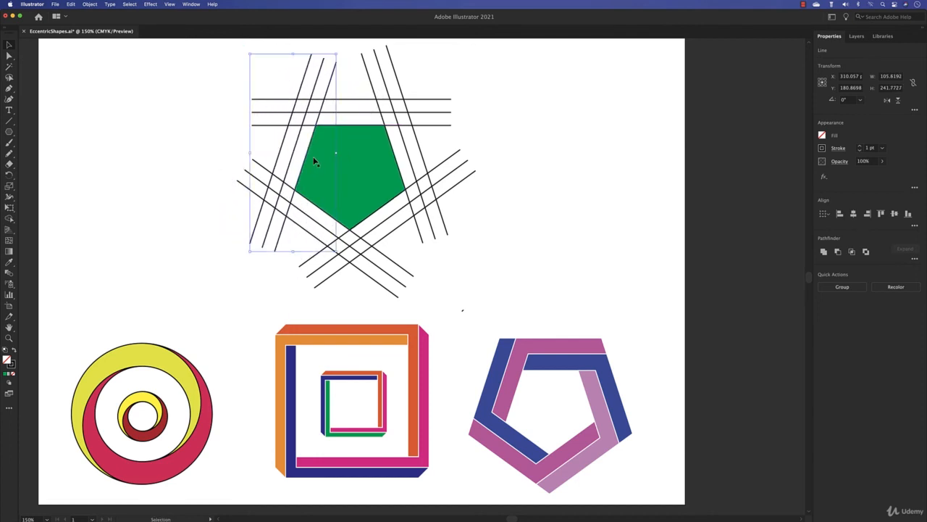
- Delete the green pentagon and select all five sets of lines
{"action": "left_click", "coordinate": [357, 175]}
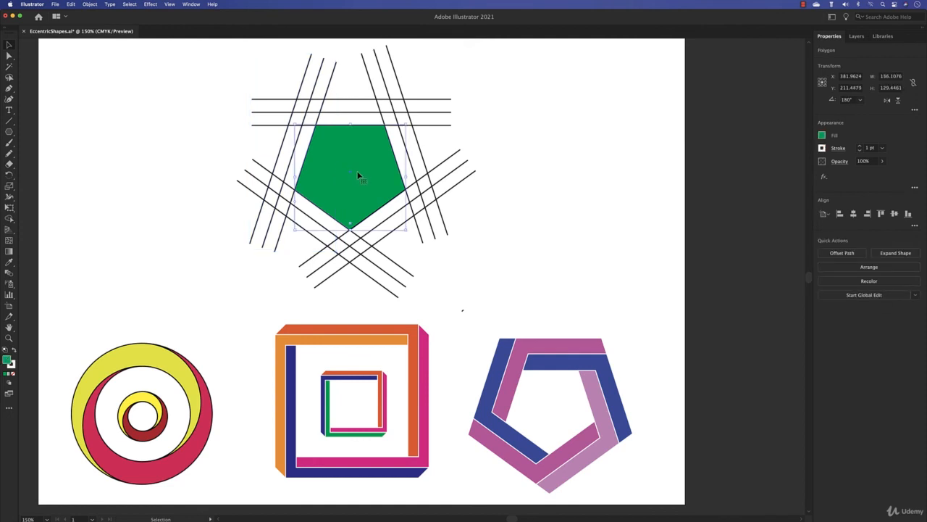
{"action": "key", "text": "Delete"}
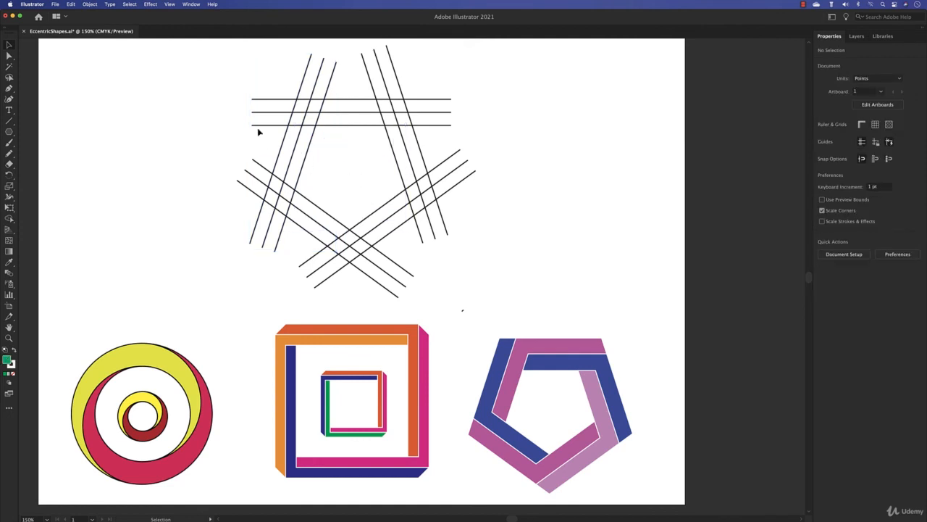
{"action": "left_click_drag", "start_coordinate": [190, 69], "coordinate": [513, 271]}
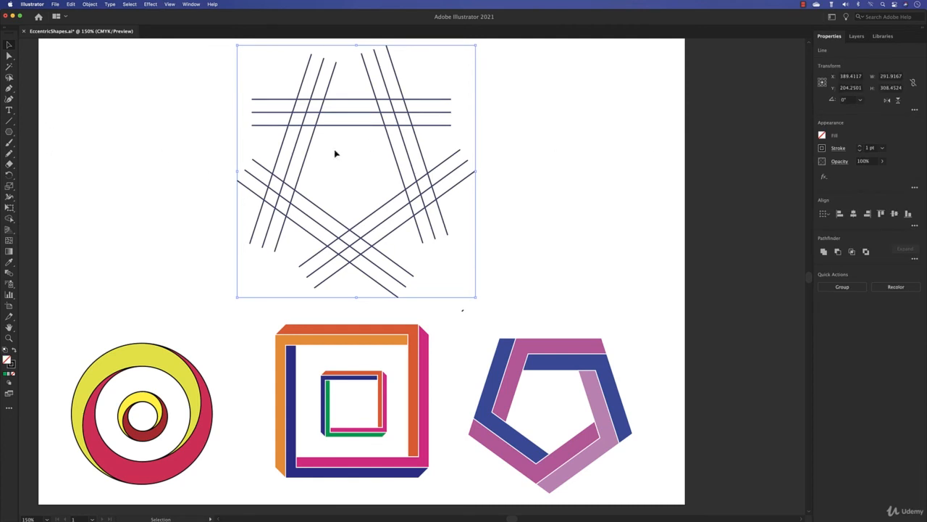
- With the Shape Builder, merge the outer top band and the inner upper left band into one dark magenta piece
{"action": "left_click", "coordinate": [10, 218]}
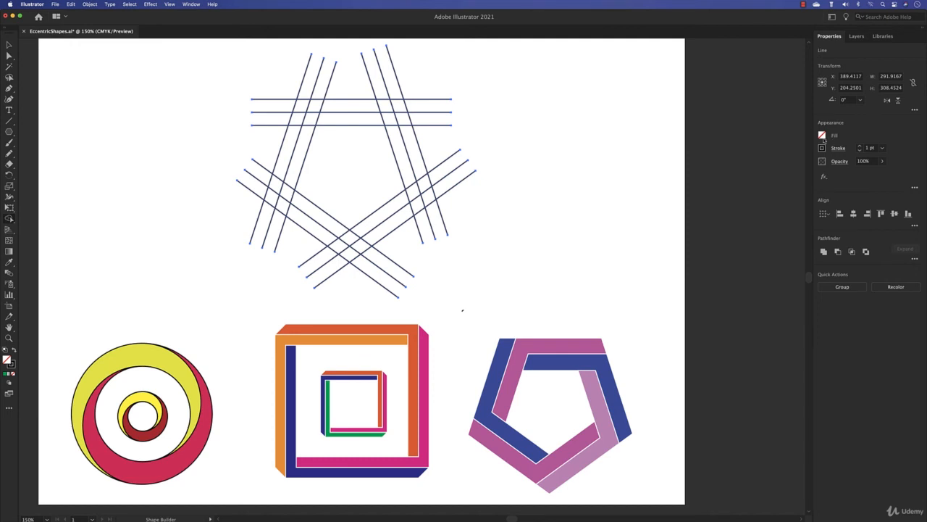
{"action": "left_click", "coordinate": [822, 135]}
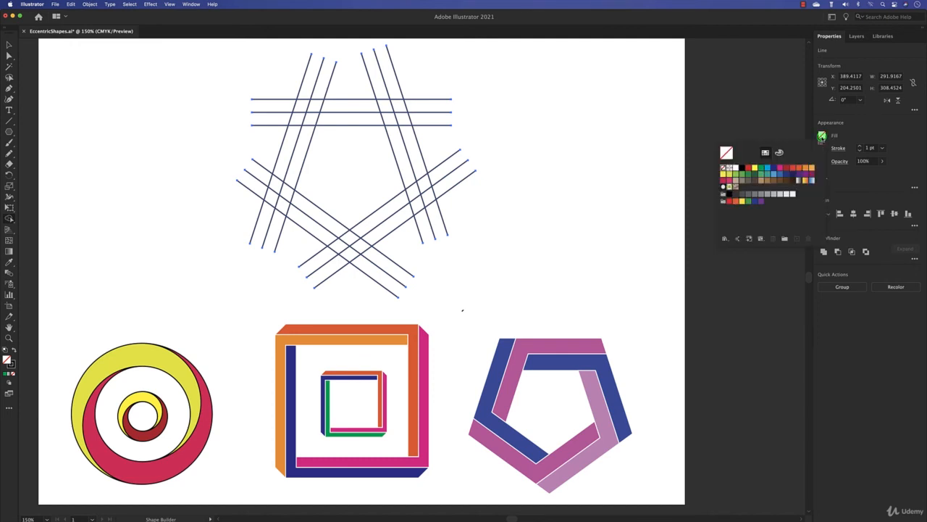
{"action": "left_click", "coordinate": [812, 177]}
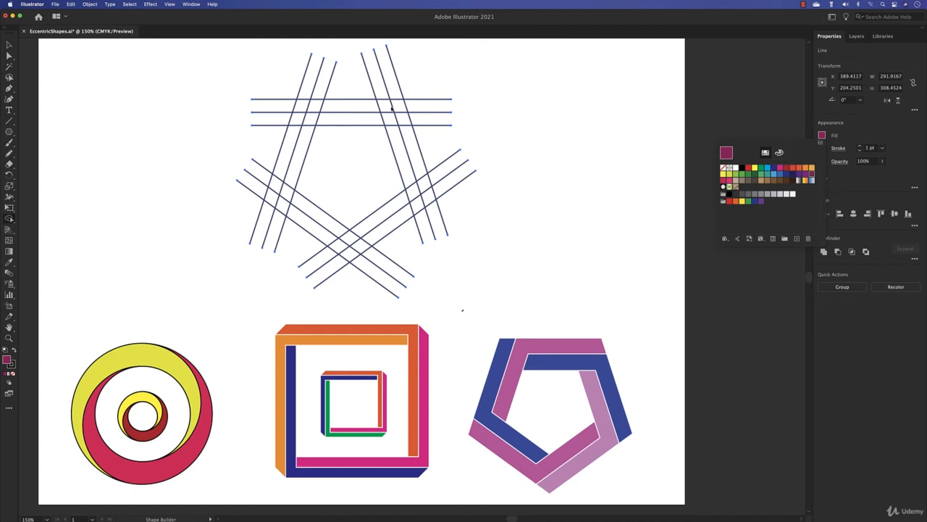
{"action": "mouse_move", "coordinate": [394, 107]}
{"action": "left_mouse_down"}
{"action": "mouse_move", "coordinate": [319, 108]}
{"action": "mouse_move", "coordinate": [312, 142]}
{"action": "left_mouse_up"}
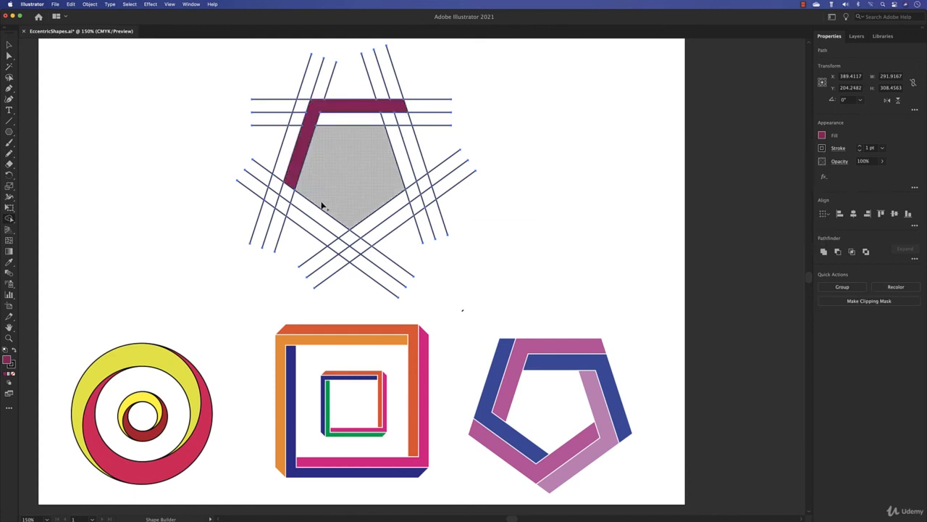
- Merge the outer upper left band and the inner lower left band into one red piece with the Shape Builder
{"action": "left_click", "coordinate": [822, 136]}
{"action": "left_click", "coordinate": [791, 169]}
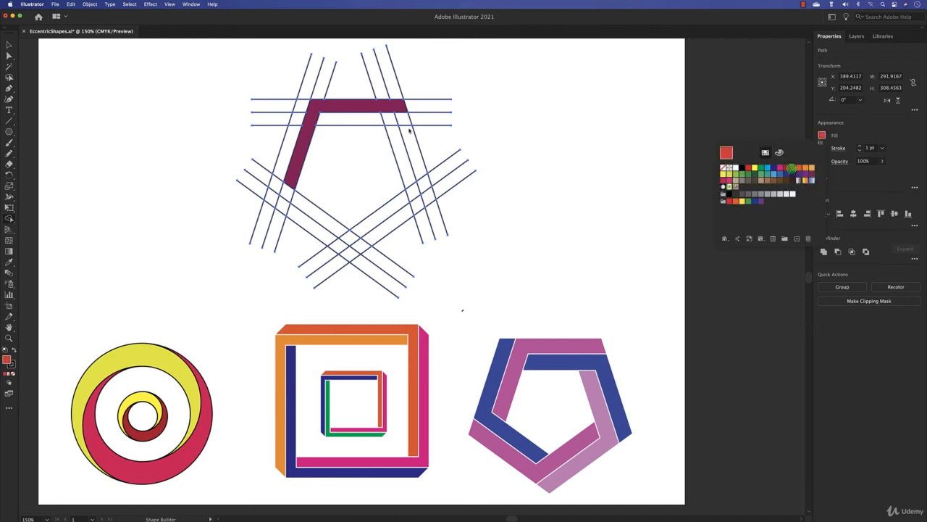
{"action": "left_click", "coordinate": [283, 113]}
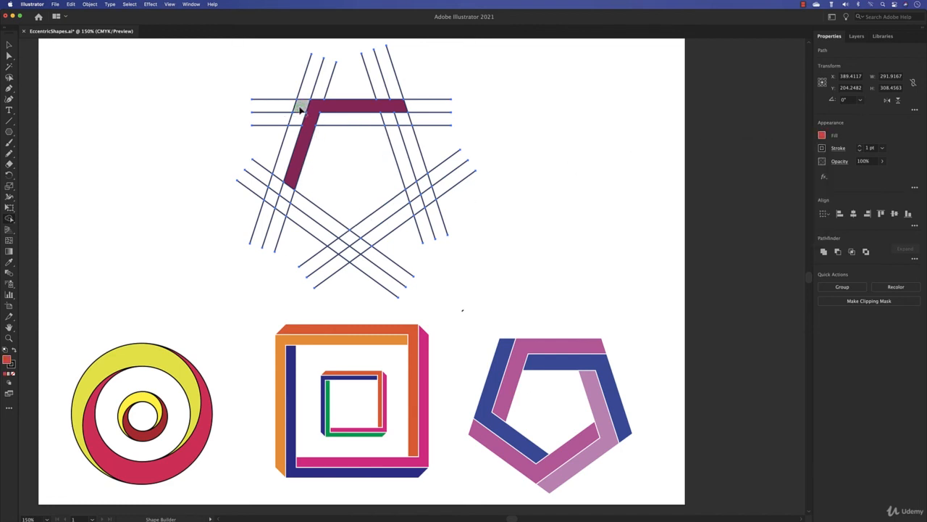
{"action": "mouse_move", "coordinate": [300, 109]}
{"action": "left_mouse_down"}
{"action": "mouse_move", "coordinate": [280, 189]}
{"action": "mouse_move", "coordinate": [344, 234]}
{"action": "left_mouse_up"}
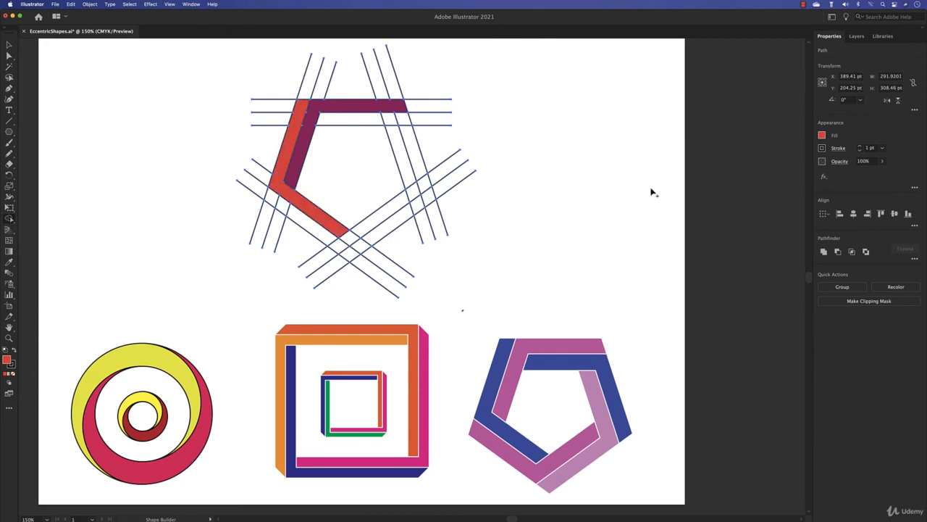
- Merge the inner top band and the outer upper right band into one dark blue piece
{"action": "left_click", "coordinate": [821, 135]}
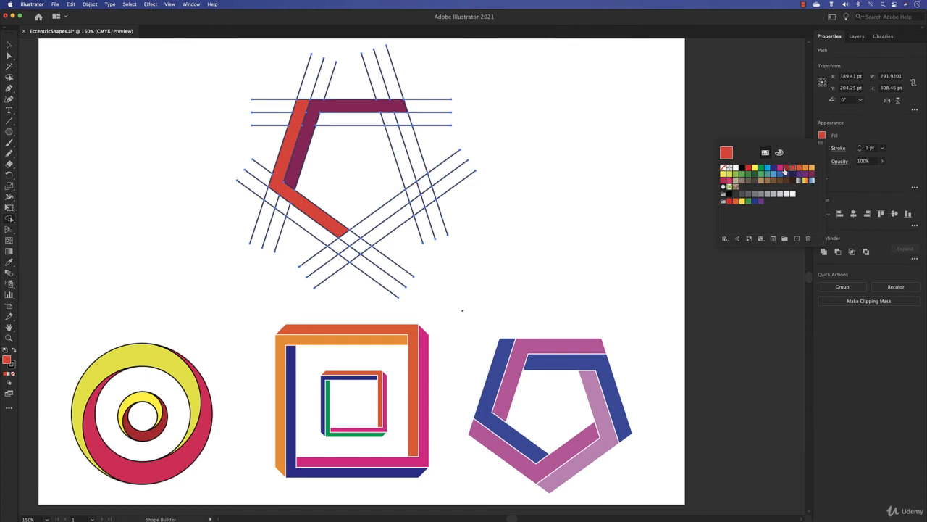
{"action": "left_click", "coordinate": [776, 171]}
{"action": "mouse_move", "coordinate": [357, 122]}
{"action": "left_mouse_down"}
{"action": "mouse_move", "coordinate": [406, 125]}
{"action": "mouse_move", "coordinate": [429, 203]}
{"action": "left_mouse_up"}
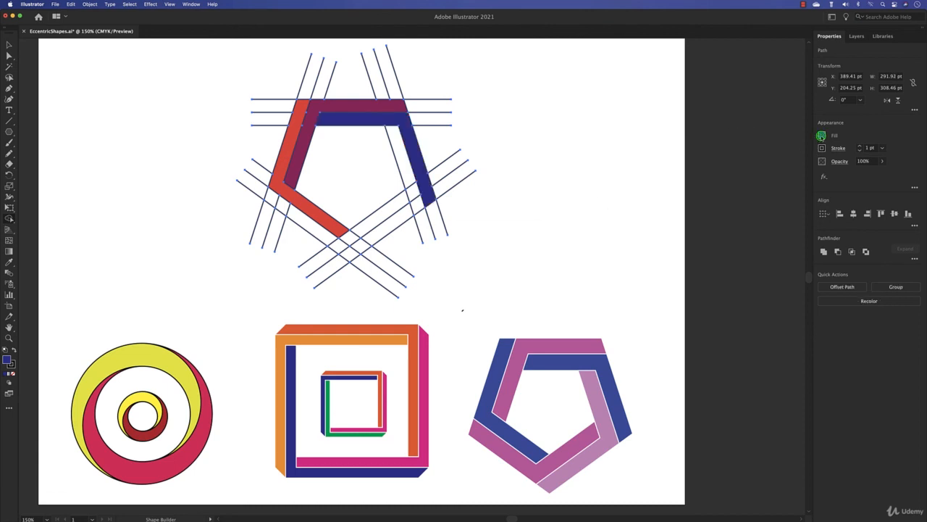
- Merge the outer lower left band and the inner lower right band into one teal piece
{"action": "left_click", "coordinate": [824, 136]}
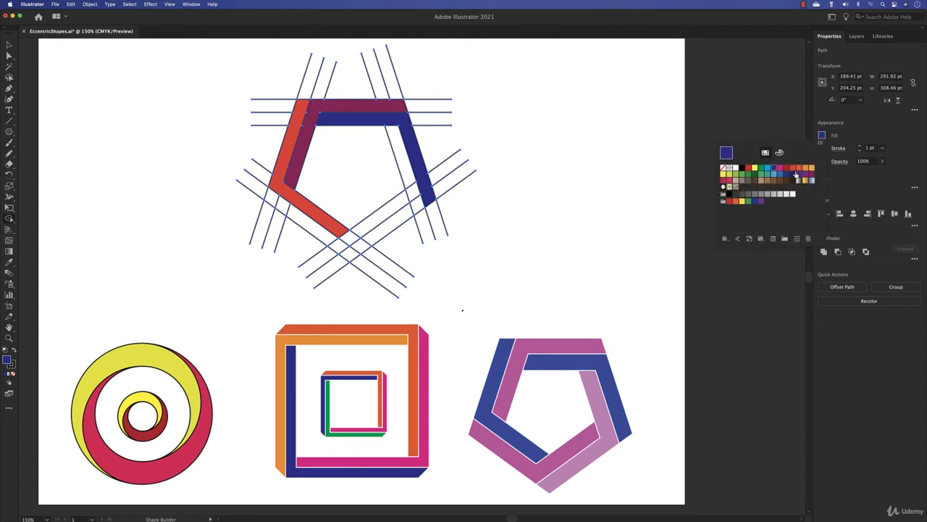
{"action": "left_click", "coordinate": [768, 176]}
{"action": "mouse_move", "coordinate": [275, 200]}
{"action": "left_mouse_down"}
{"action": "mouse_move", "coordinate": [338, 247]}
{"action": "mouse_move", "coordinate": [365, 233]}
{"action": "left_mouse_up"}
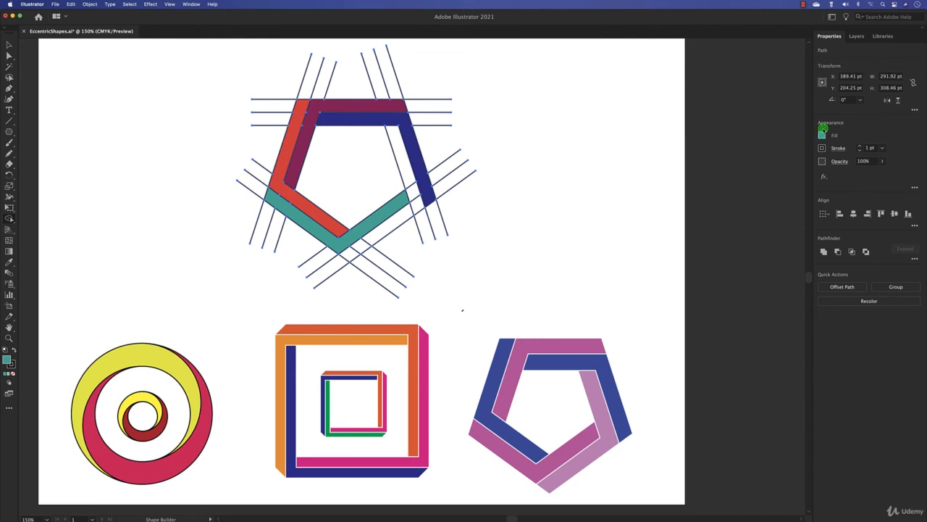
- Merge the inner upper right band and the outer lower right band into one orange piece
{"action": "left_click", "coordinate": [822, 135]}
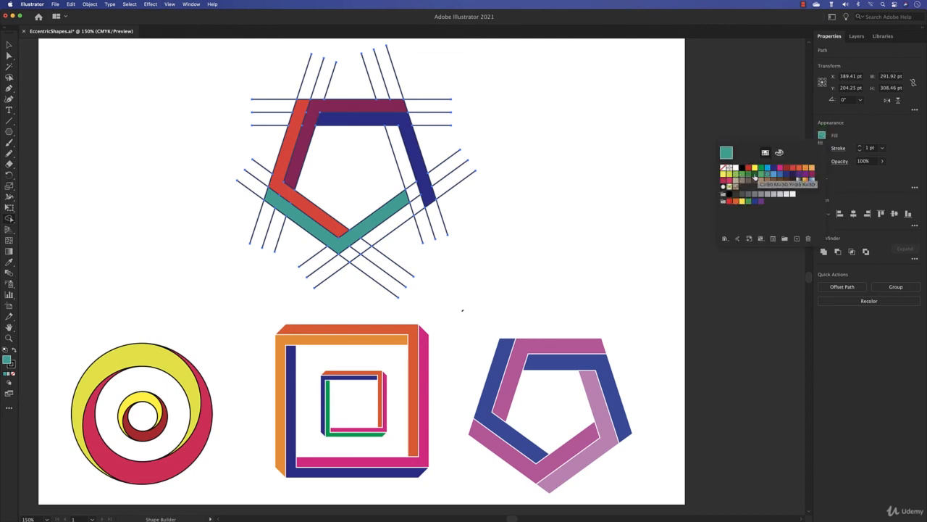
{"action": "left_click", "coordinate": [807, 169]}
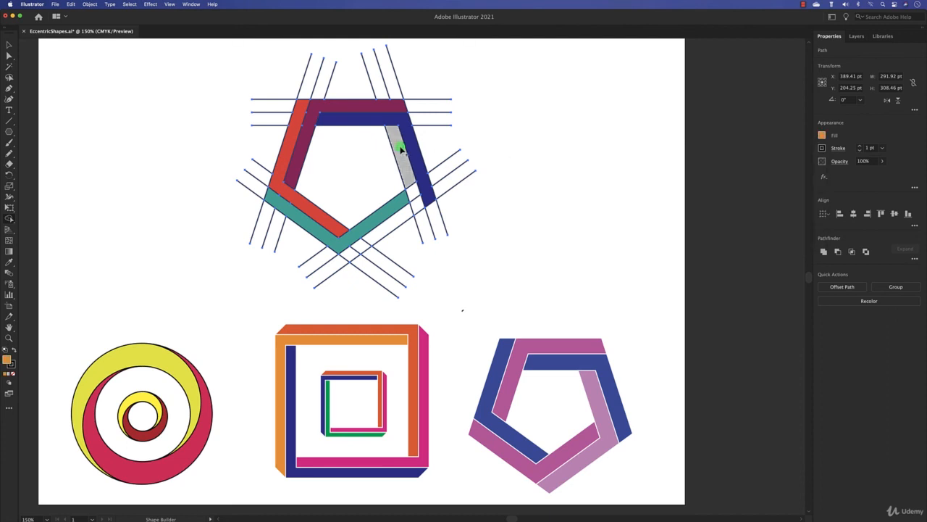
{"action": "left_click", "coordinate": [416, 203]}
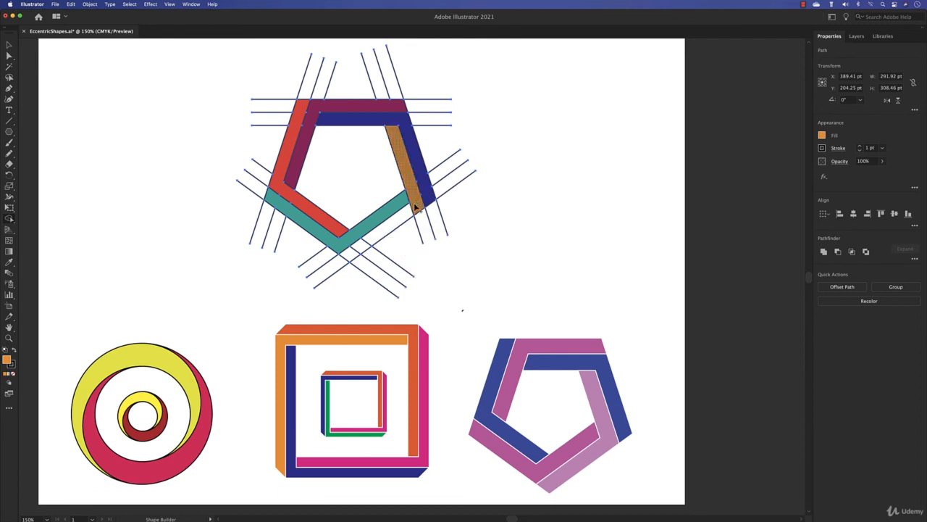
{"action": "left_click_drag", "start_coordinate": [412, 204], "coordinate": [353, 258]}
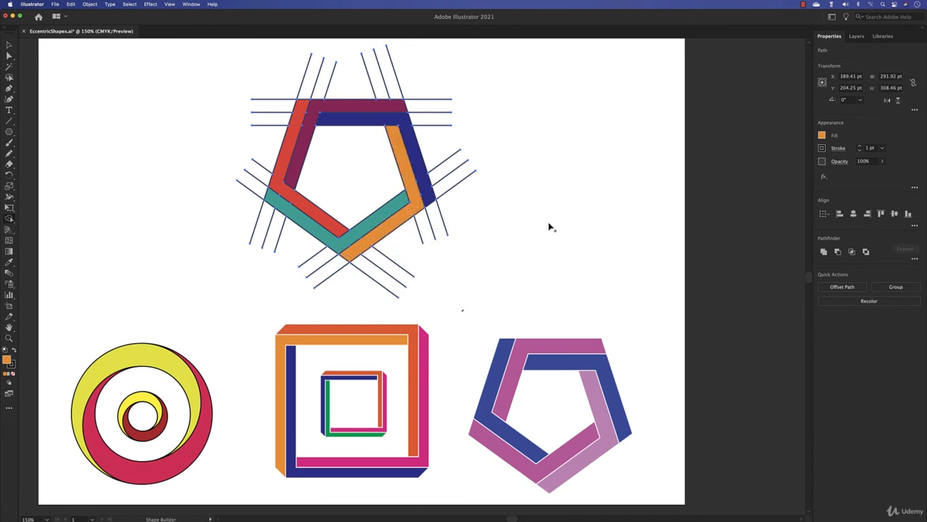
- Delete the leftover line ends above the pentagon frame and beside its top right corner
{"action": "left_click", "coordinate": [9, 45]}
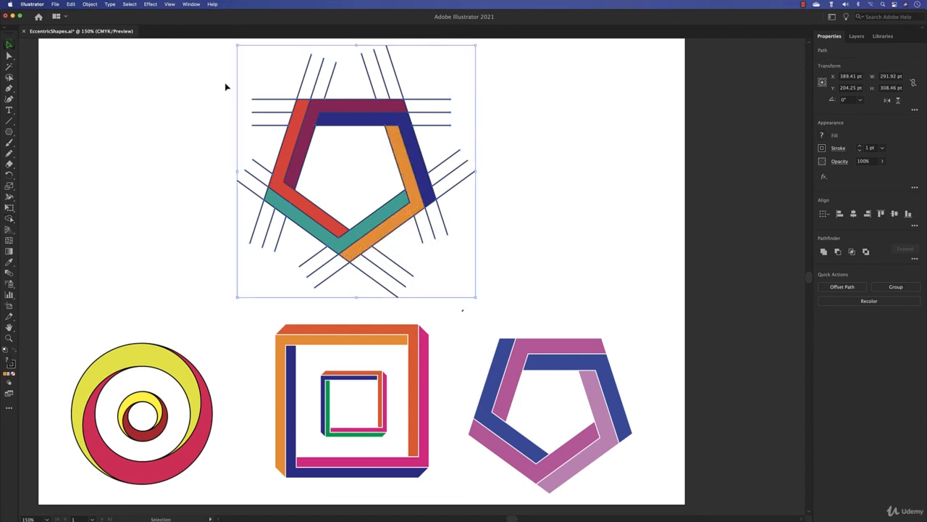
{"action": "left_click_drag", "start_coordinate": [175, 58], "coordinate": [474, 77]}
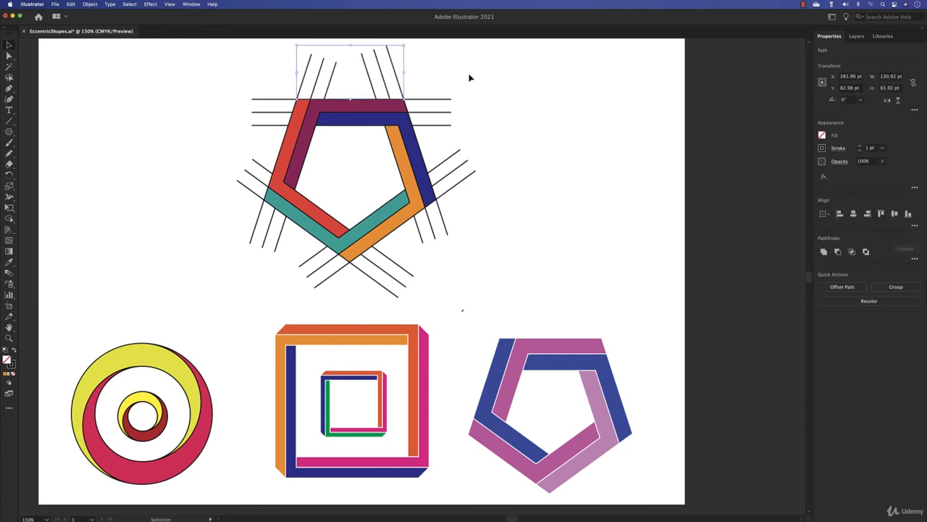
{"action": "key", "text": "Delete"}
{"action": "left_click_drag", "start_coordinate": [433, 56], "coordinate": [497, 137]}
{"action": "key", "text": "Delete"}
- Delete the leftover line ends at the frame's lower right corner, its bottom tip and below its lower left corner
{"action": "left_click_drag", "start_coordinate": [447, 151], "coordinate": [420, 290]}
{"action": "key", "text": "Delete"}
{"action": "key", "text": "Delete"}
{"action": "key", "text": "Delete"}
{"action": "left_click_drag", "start_coordinate": [245, 215], "coordinate": [321, 292]}
{"action": "key", "text": "Delete"}
{"action": "key", "text": "Delete"}
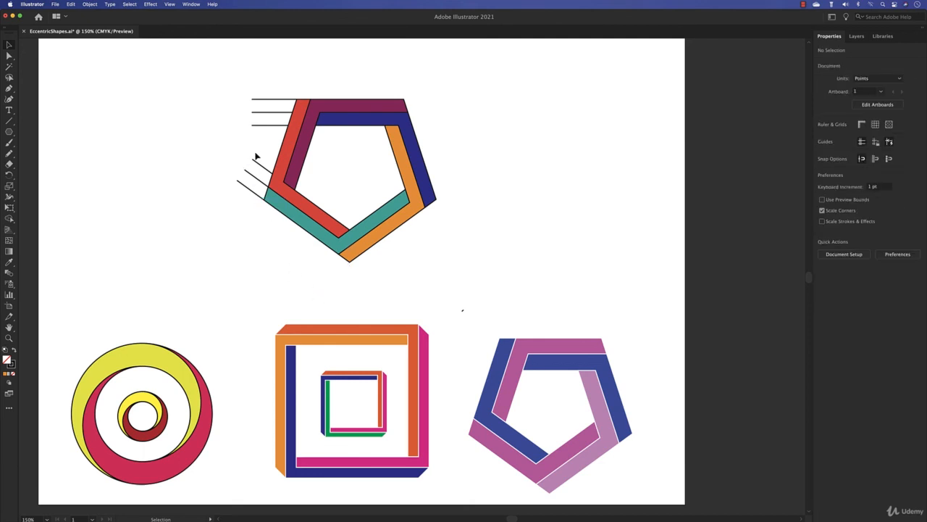
- Delete the remaining leftover line ends on the left side of the pentagon frame
{"action": "left_click_drag", "start_coordinate": [254, 150], "coordinate": [232, 203]}
{"action": "key", "text": "Delete"}
{"action": "left_click_drag", "start_coordinate": [263, 87], "coordinate": [250, 131]}
{"action": "key", "text": "Delete"}
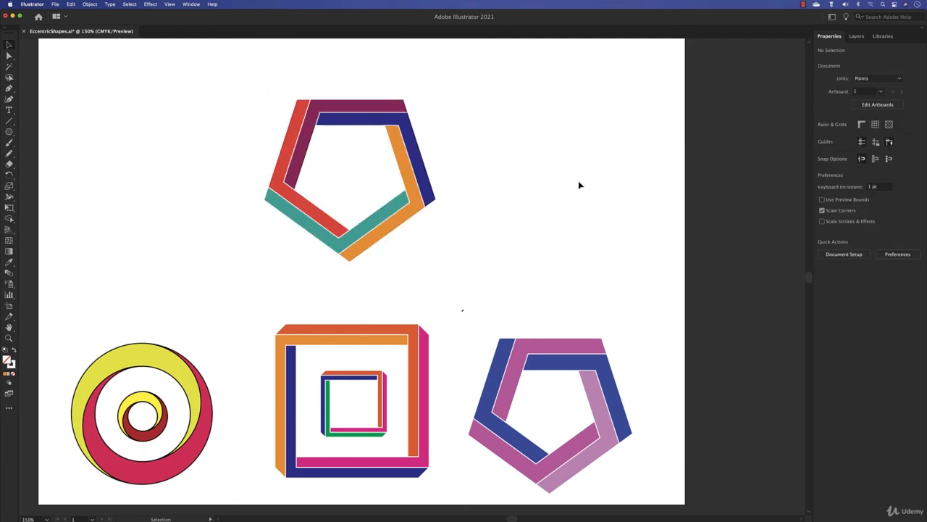